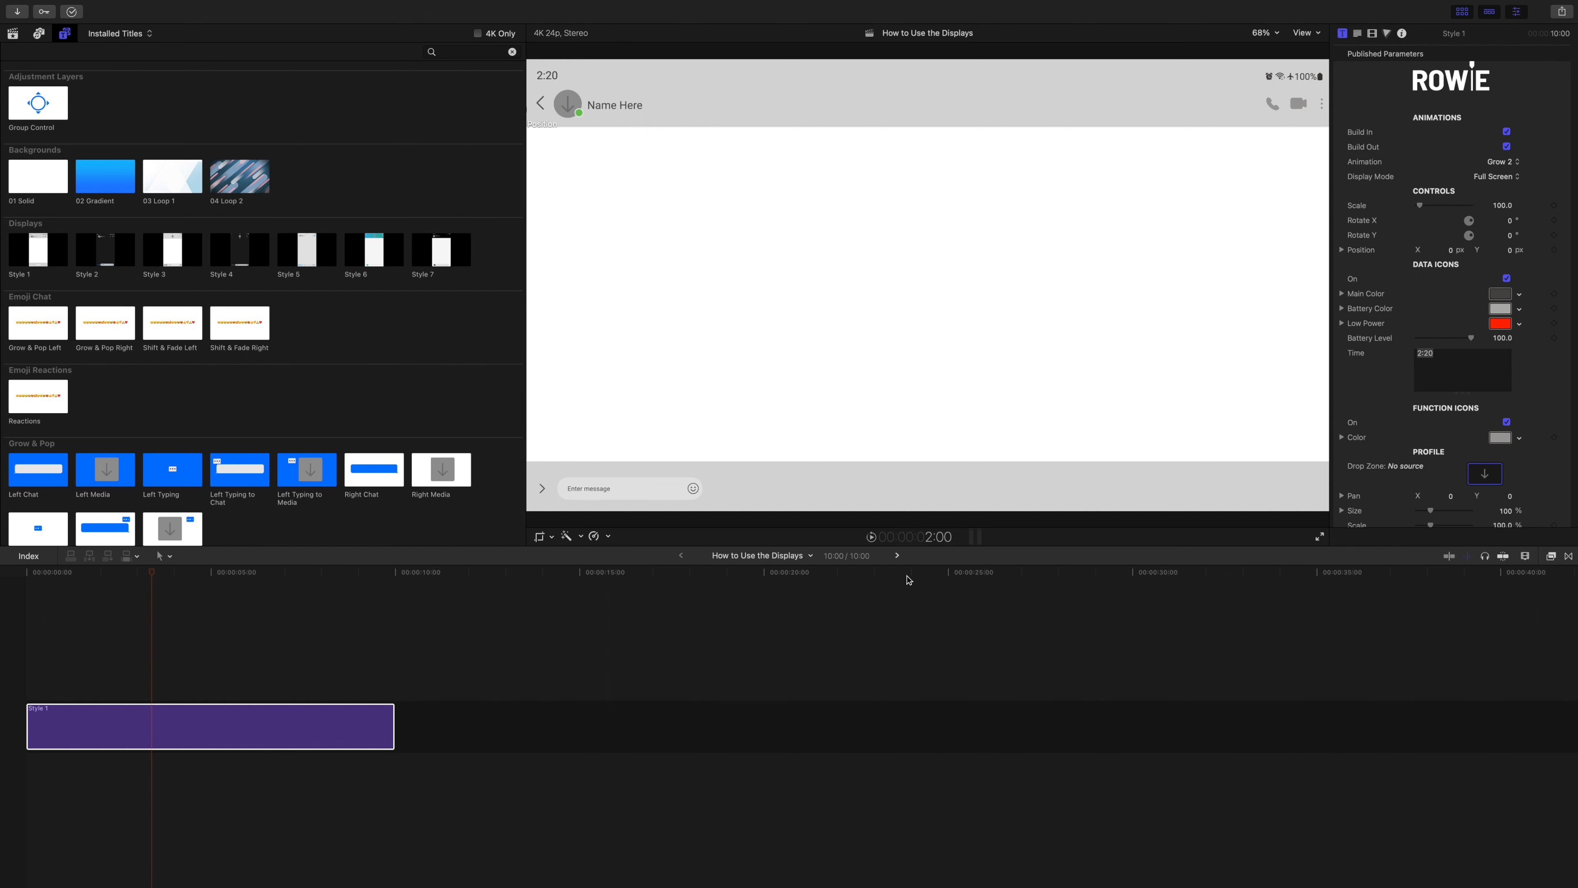
Step through the 1:1, 4:5 and 9:16 timelines to compare the full-screen Style 1 display in each format.
click(897, 556)
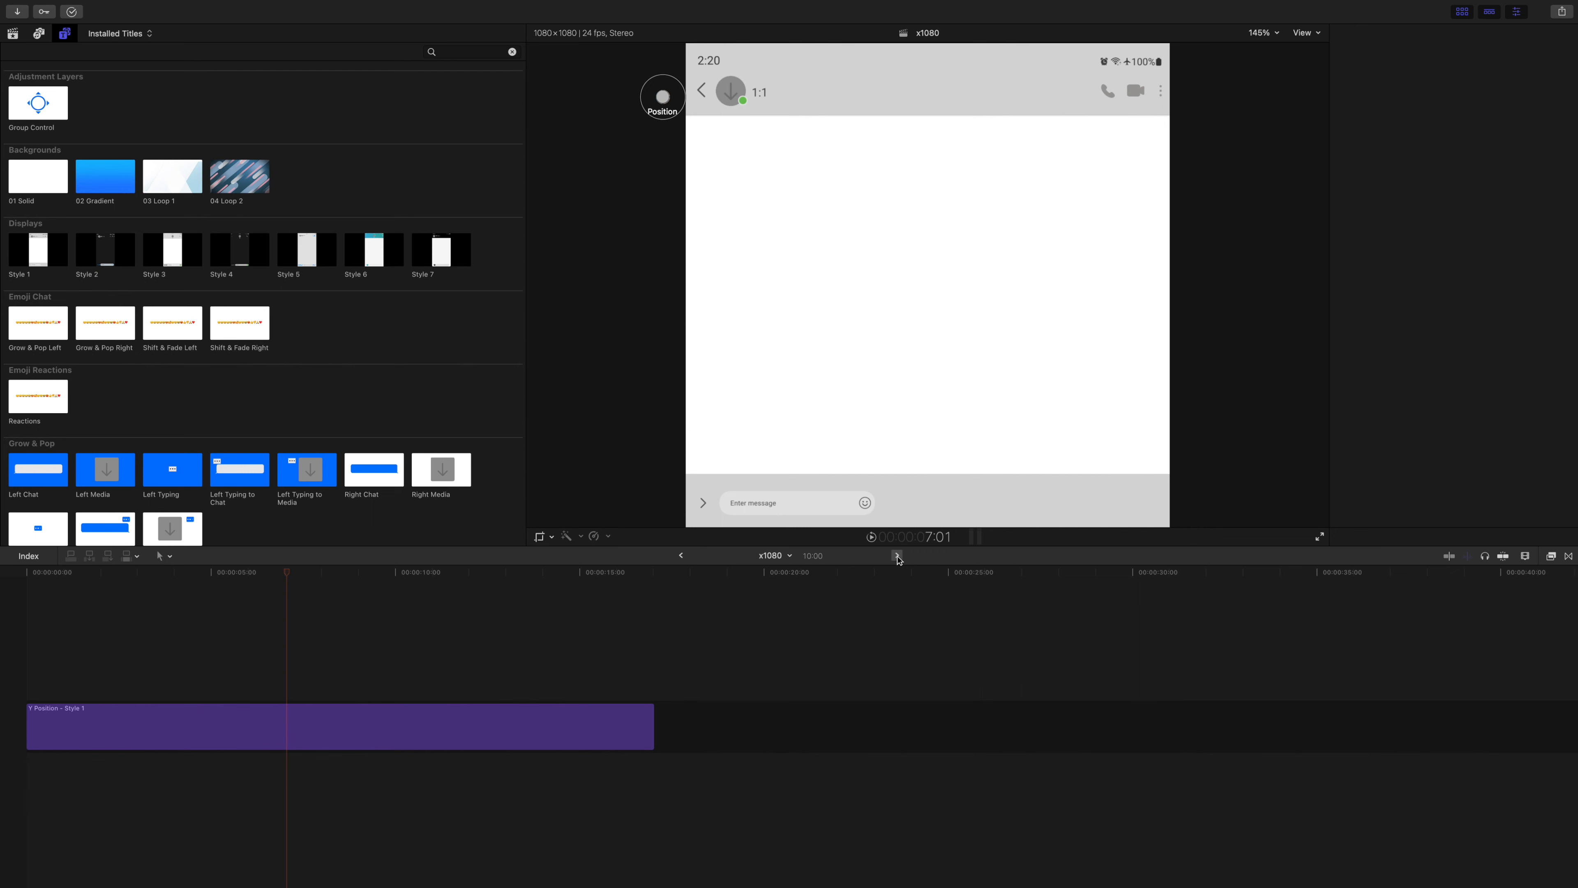
click(897, 556)
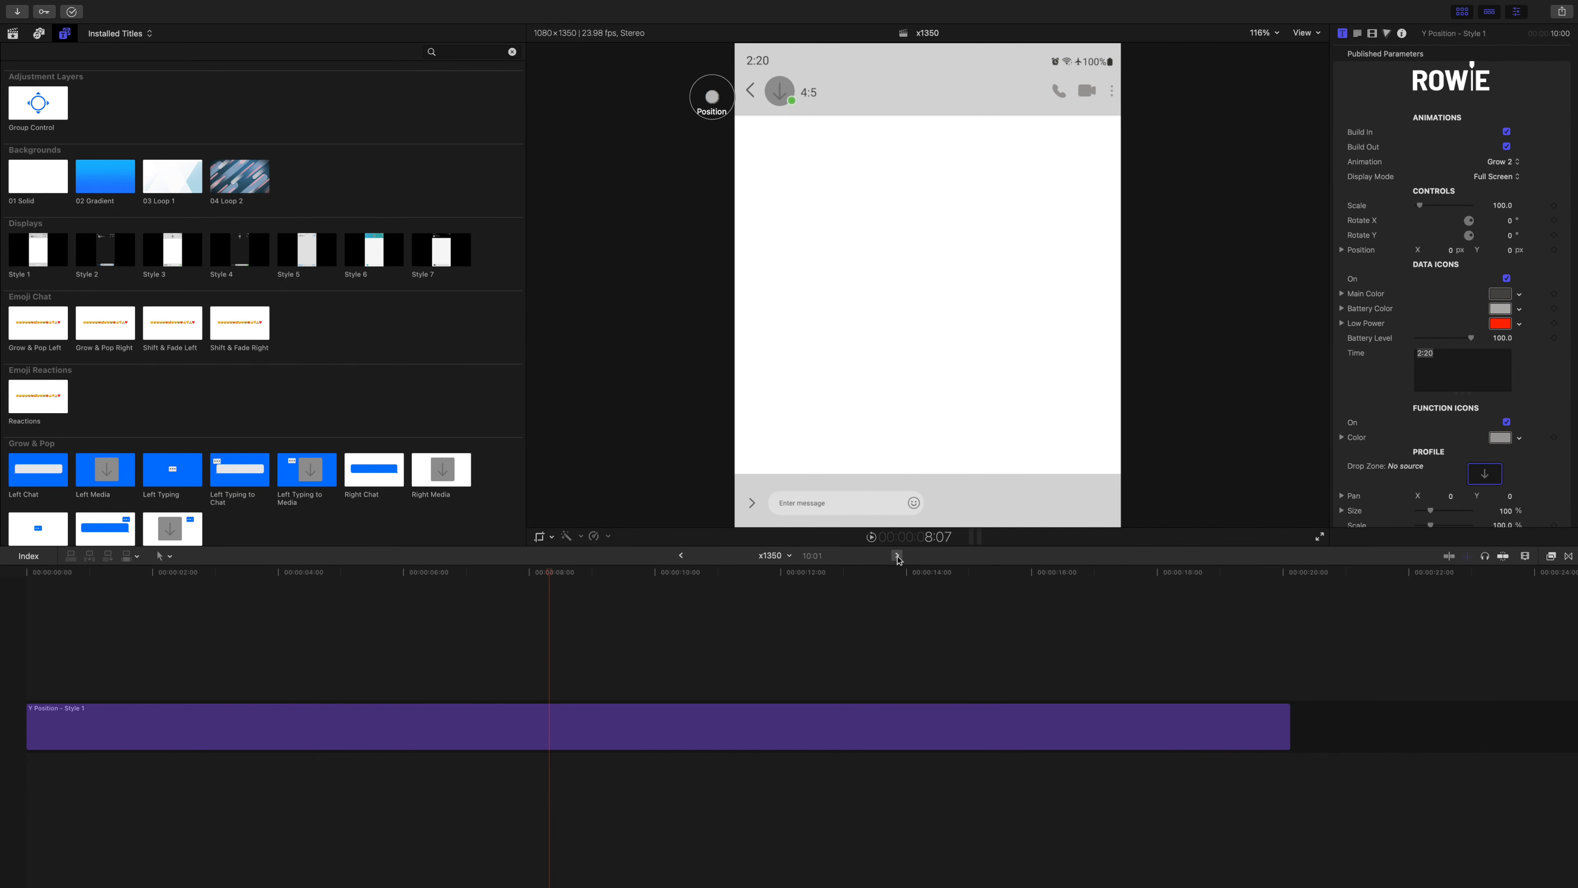
click(897, 557)
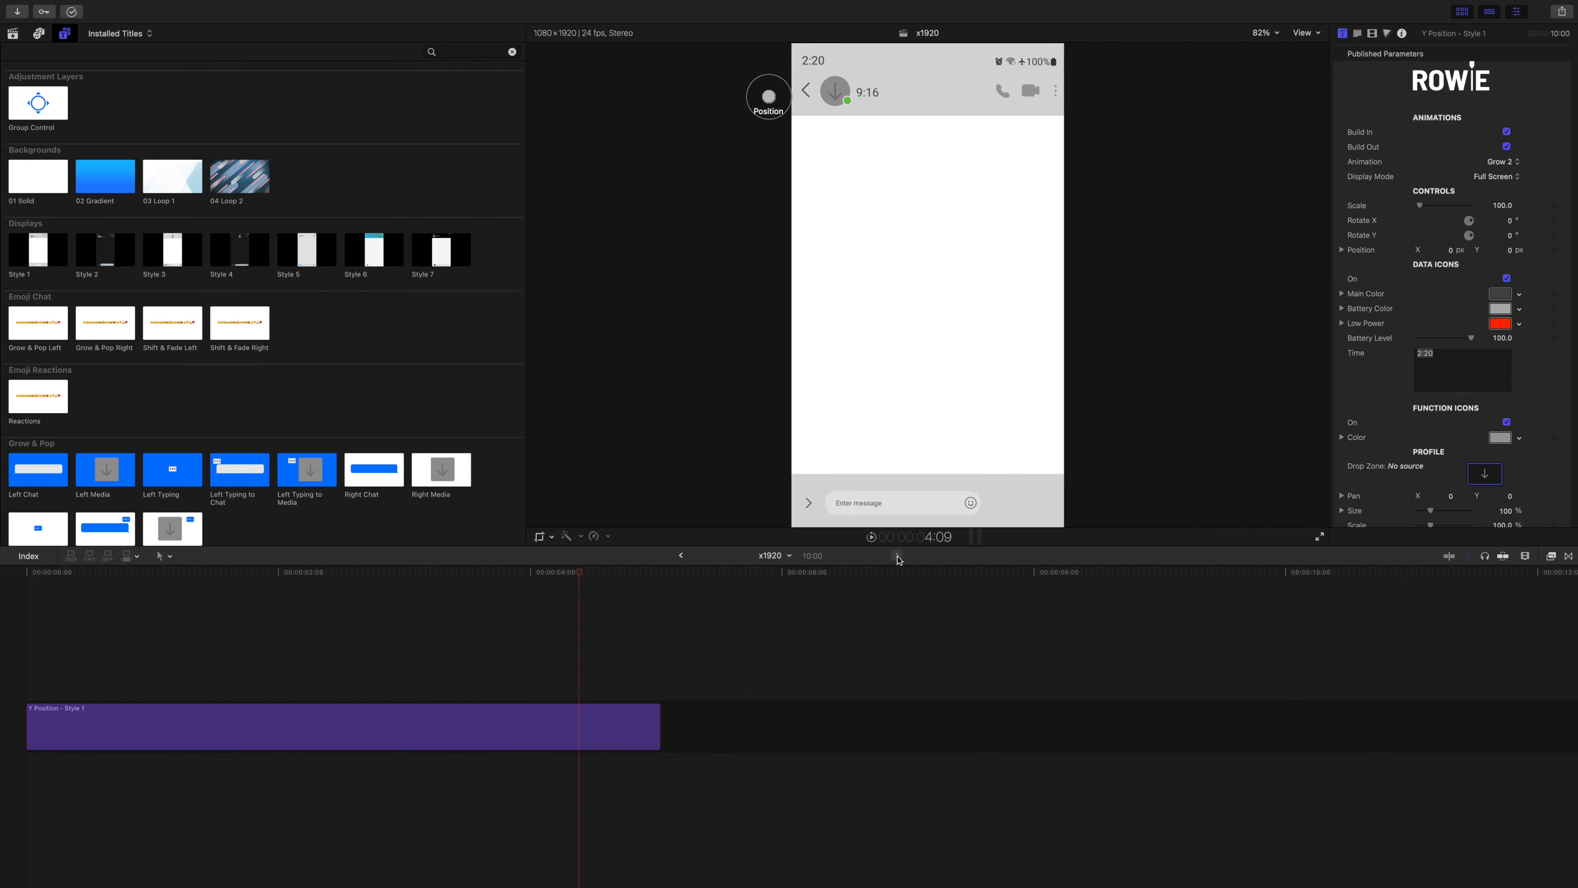
click(897, 557)
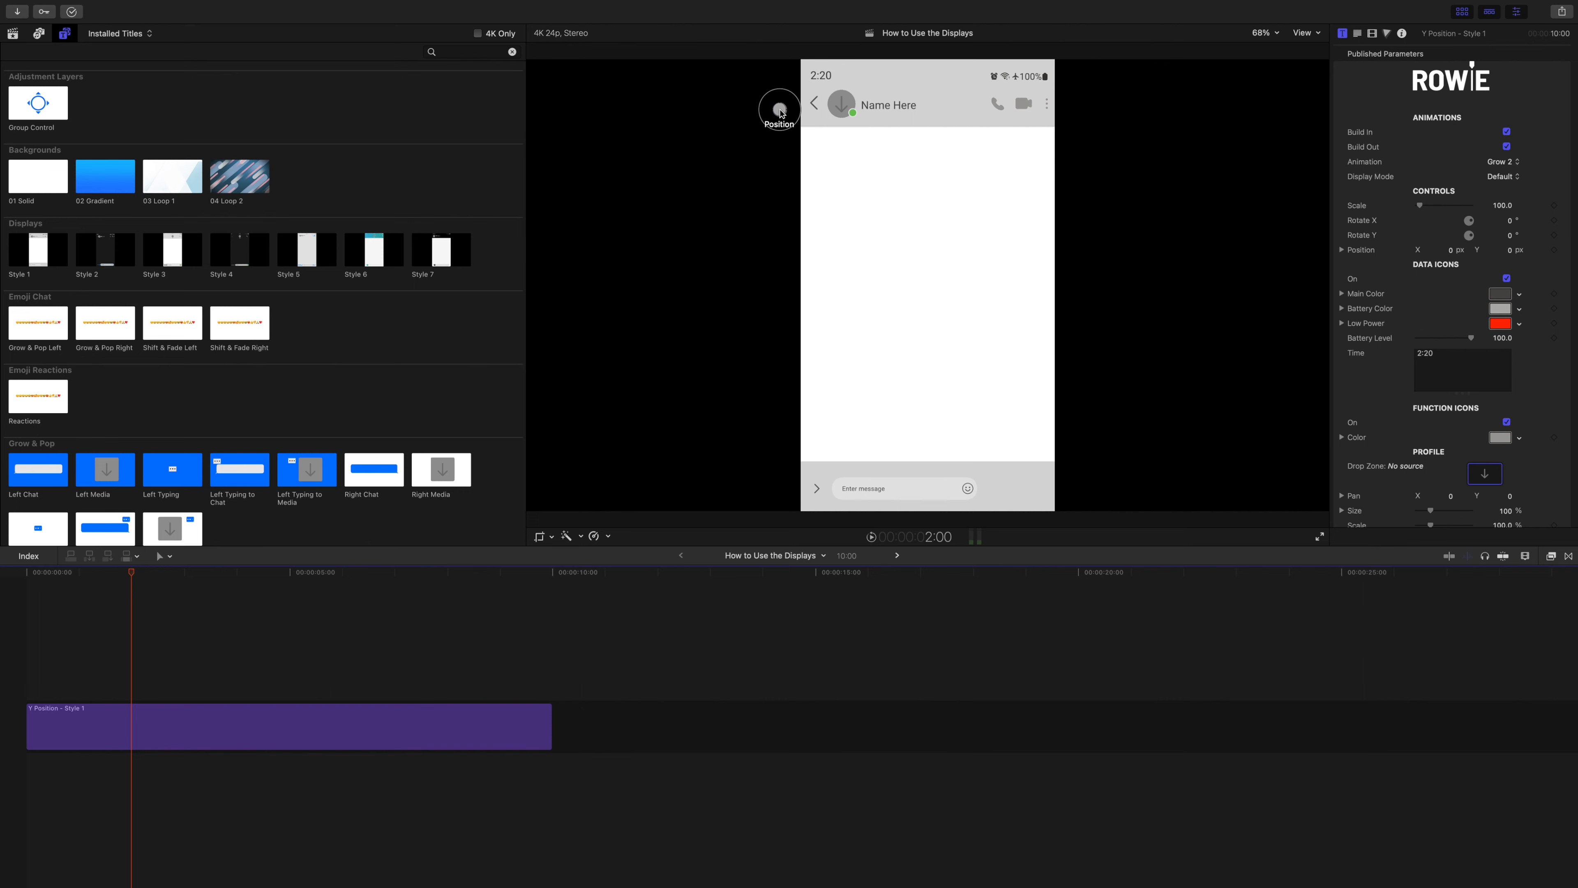
Try adjusting the Style 1 display with its on-screen position control, and undo the changes.
mouse_move(781, 112)
mouse_down()
mouse_move(740, 112)
mouse_move(789, 137)
mouse_move(795, 101)
mouse_up()
key(super+z)
key(super+z)
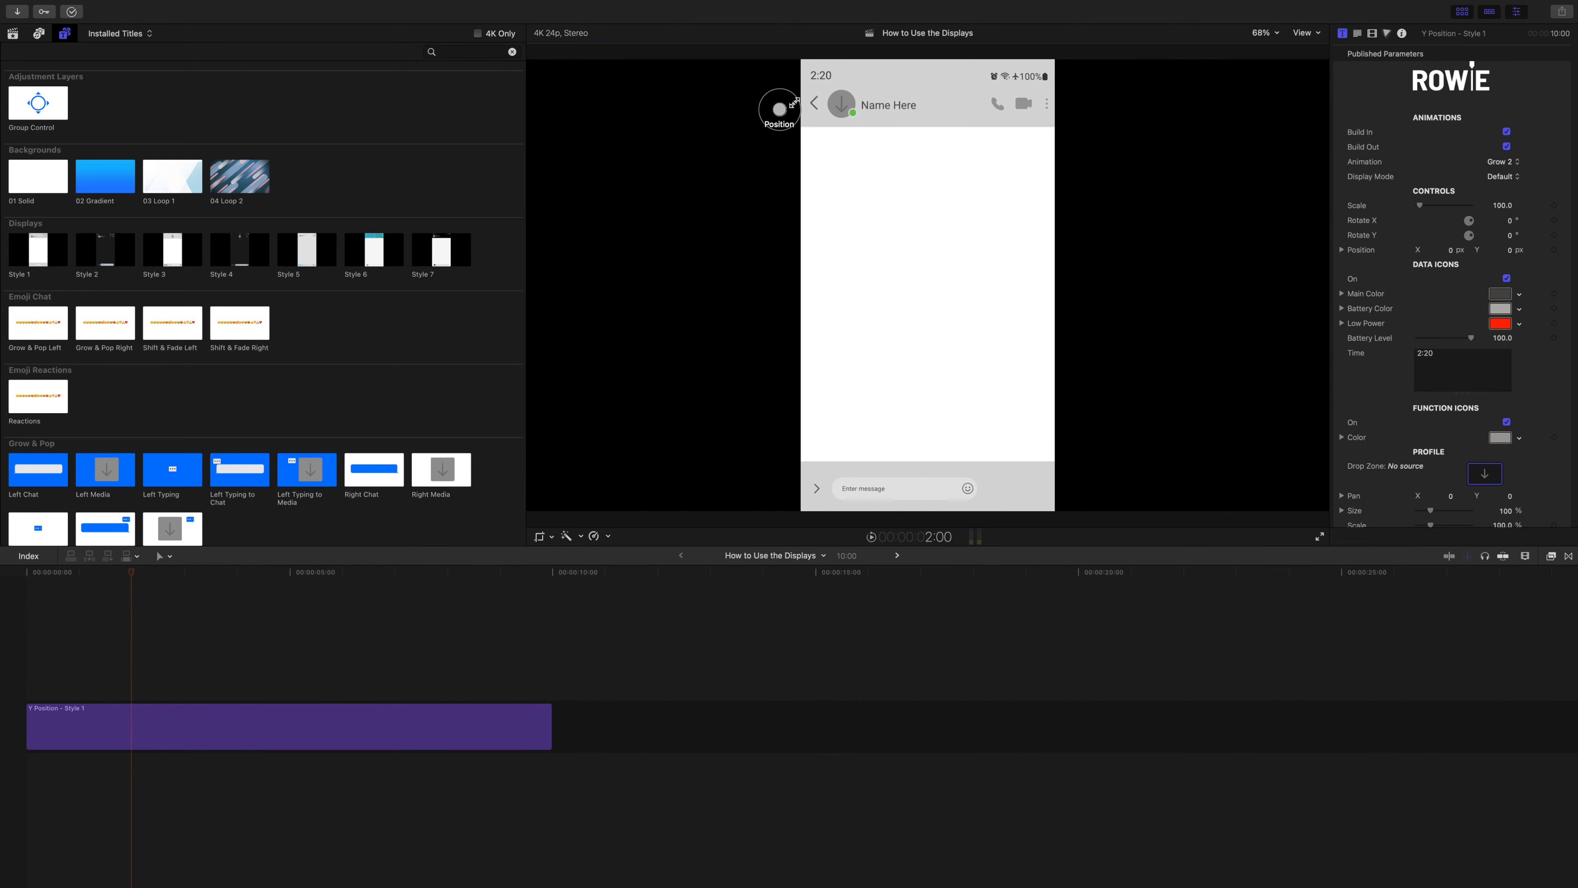
Examine the Style 1 display's published parameters, from Controls and Data Icons through Profile, Display, Text Field, Drop Shadow and Background.
scroll(1379, 197, down, 2)
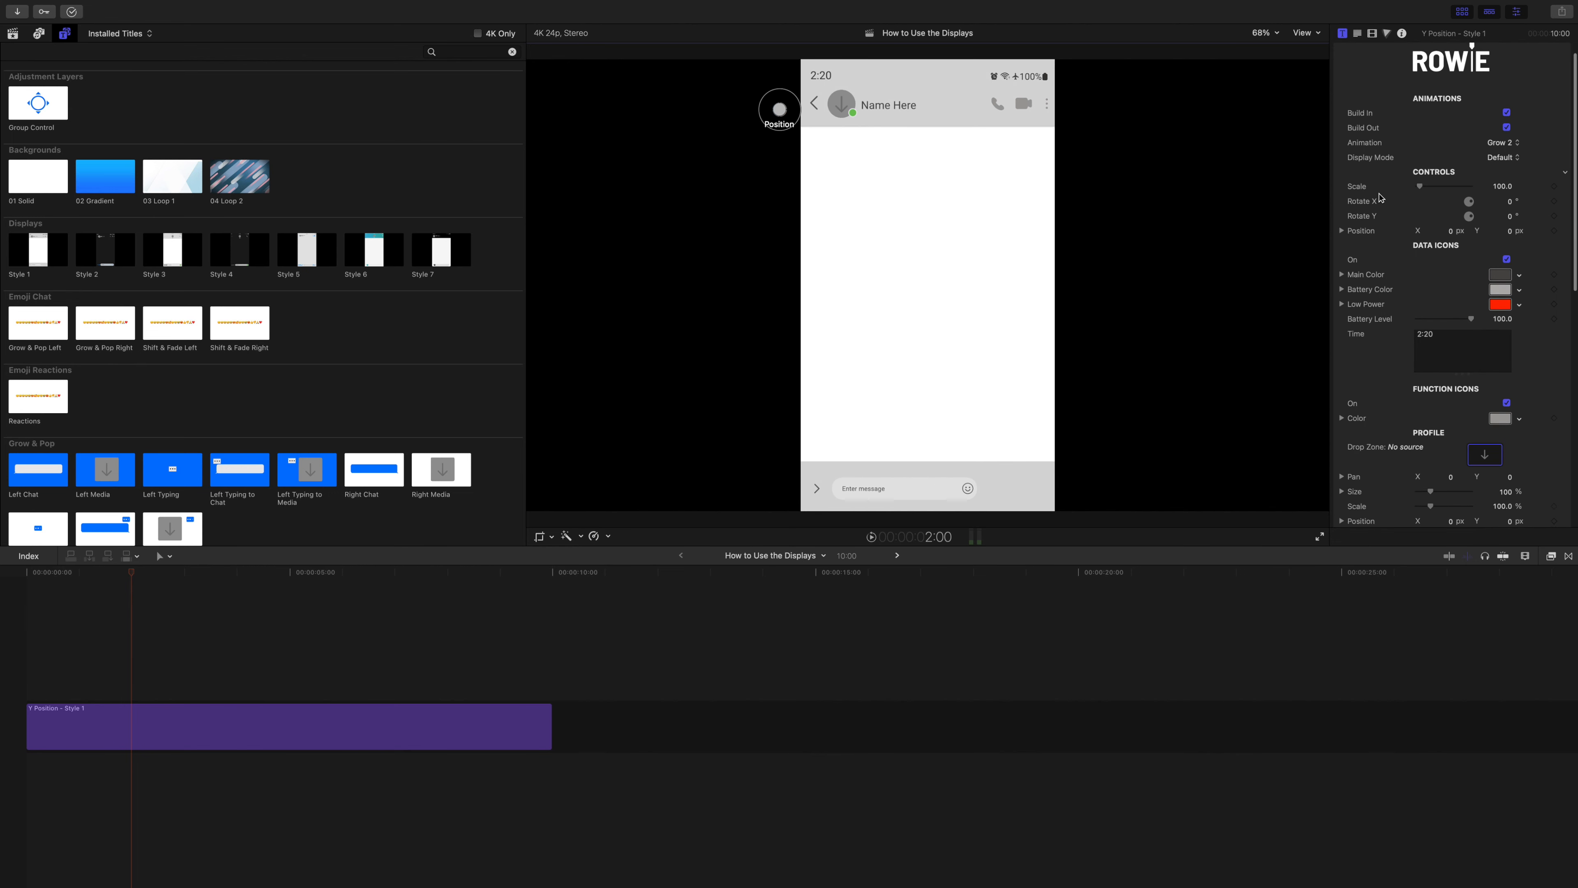
scroll(1379, 198, down, 5)
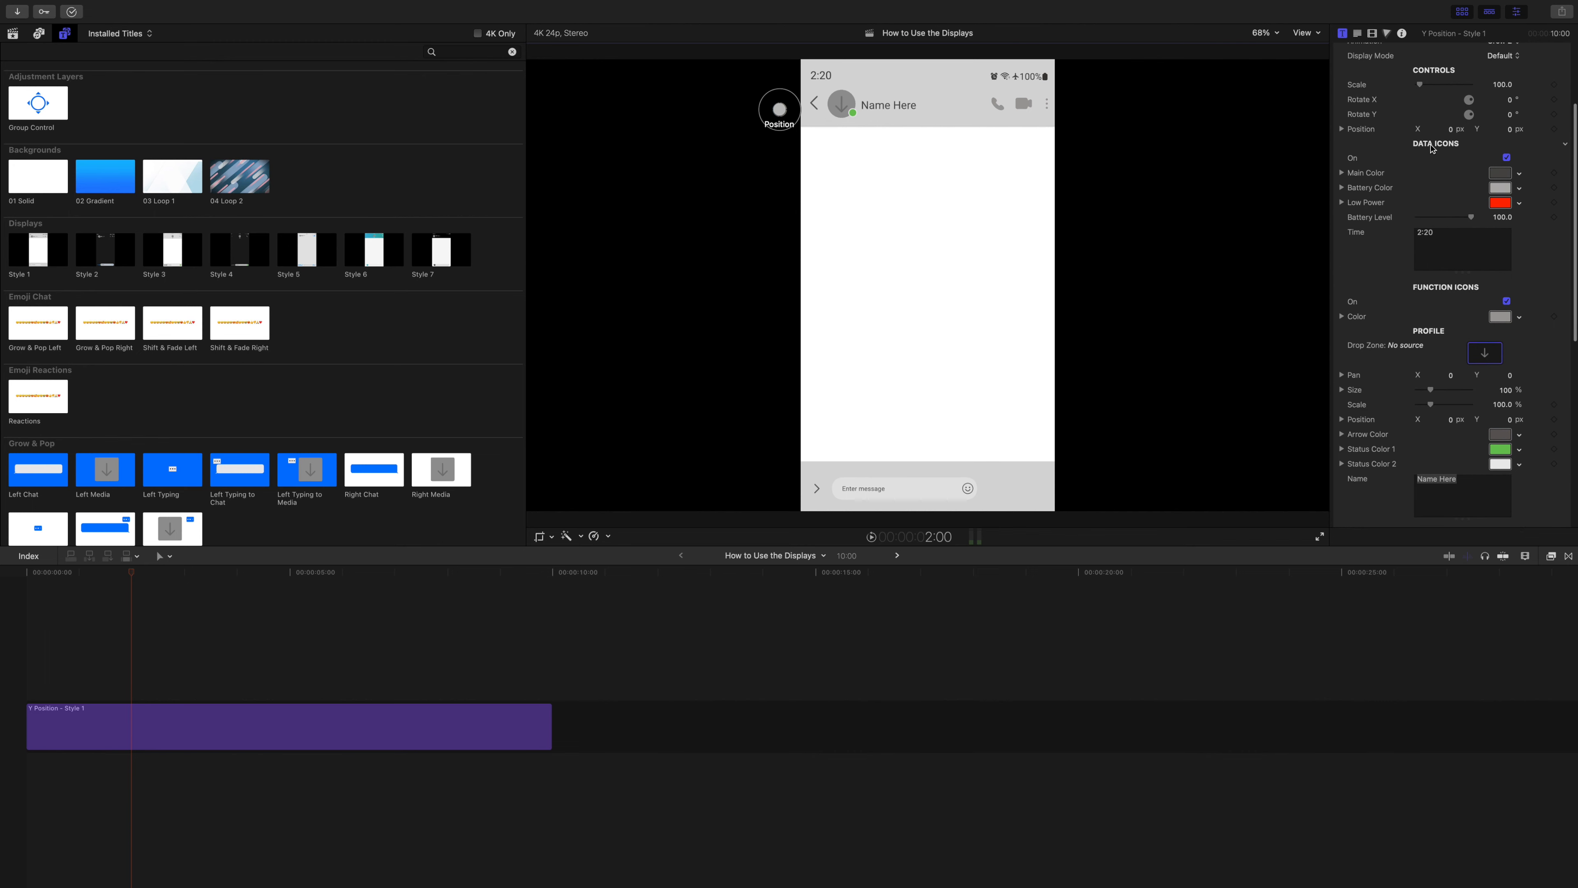
scroll(1433, 149, down, 1)
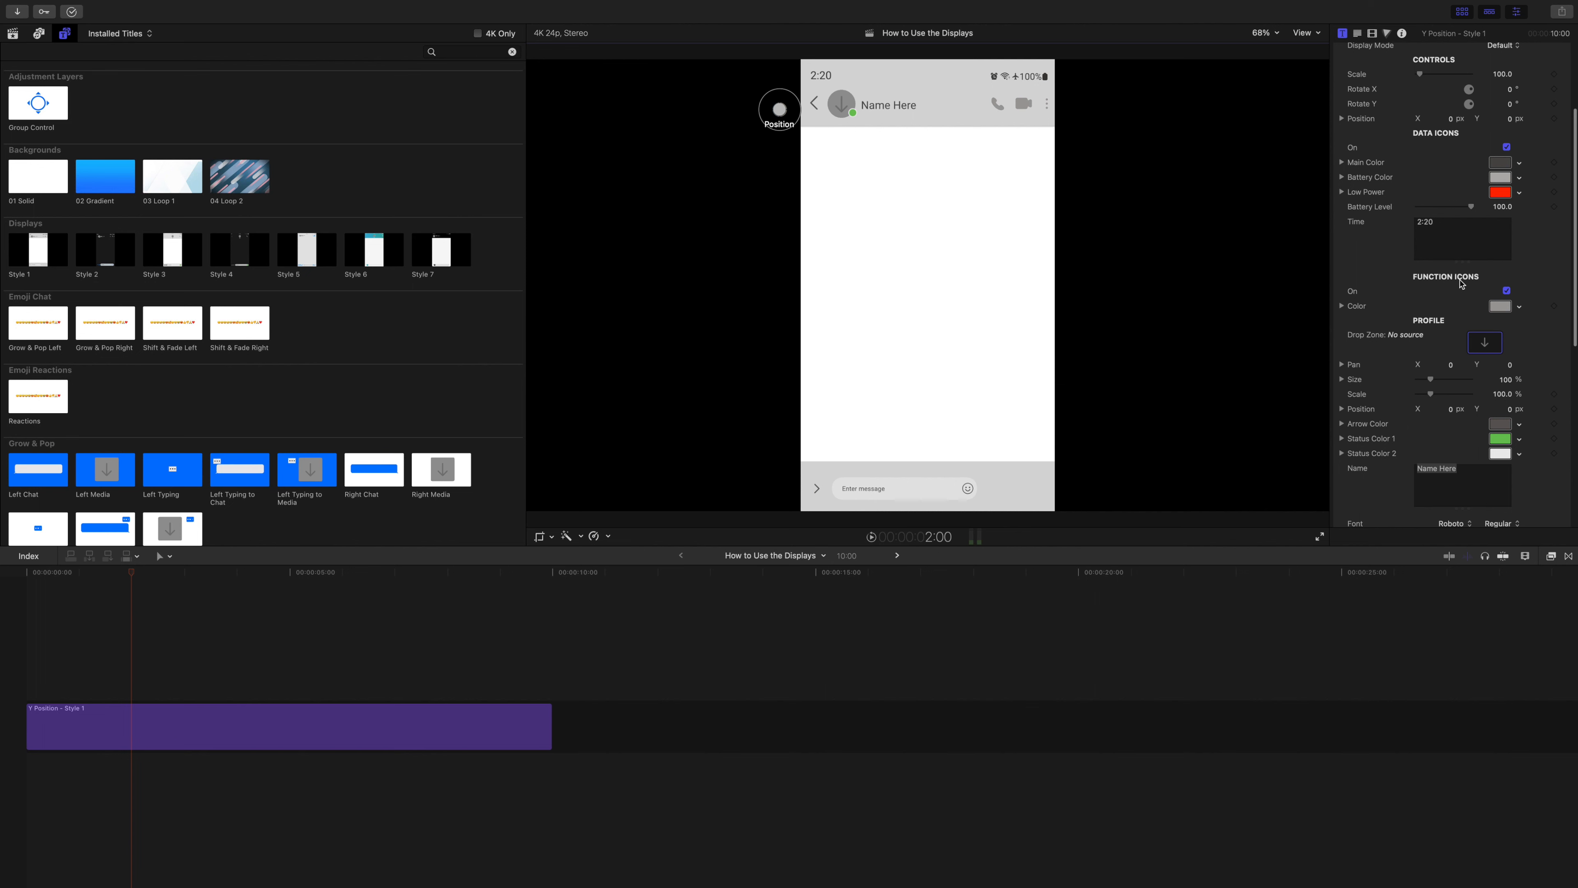
scroll(1454, 284, down, 2)
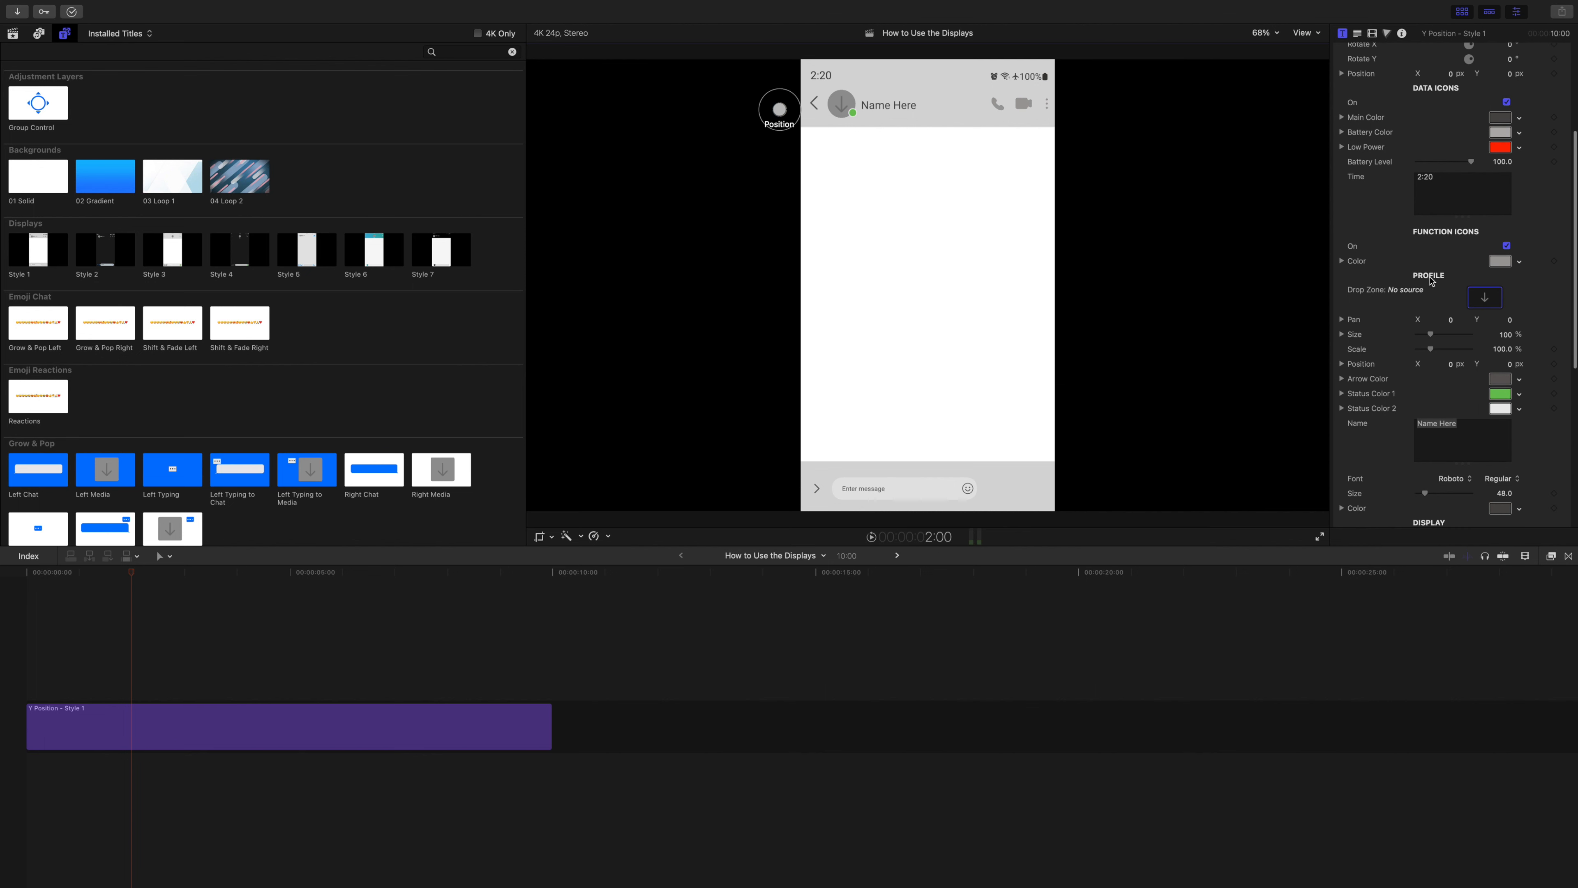
scroll(1431, 280, down, 6)
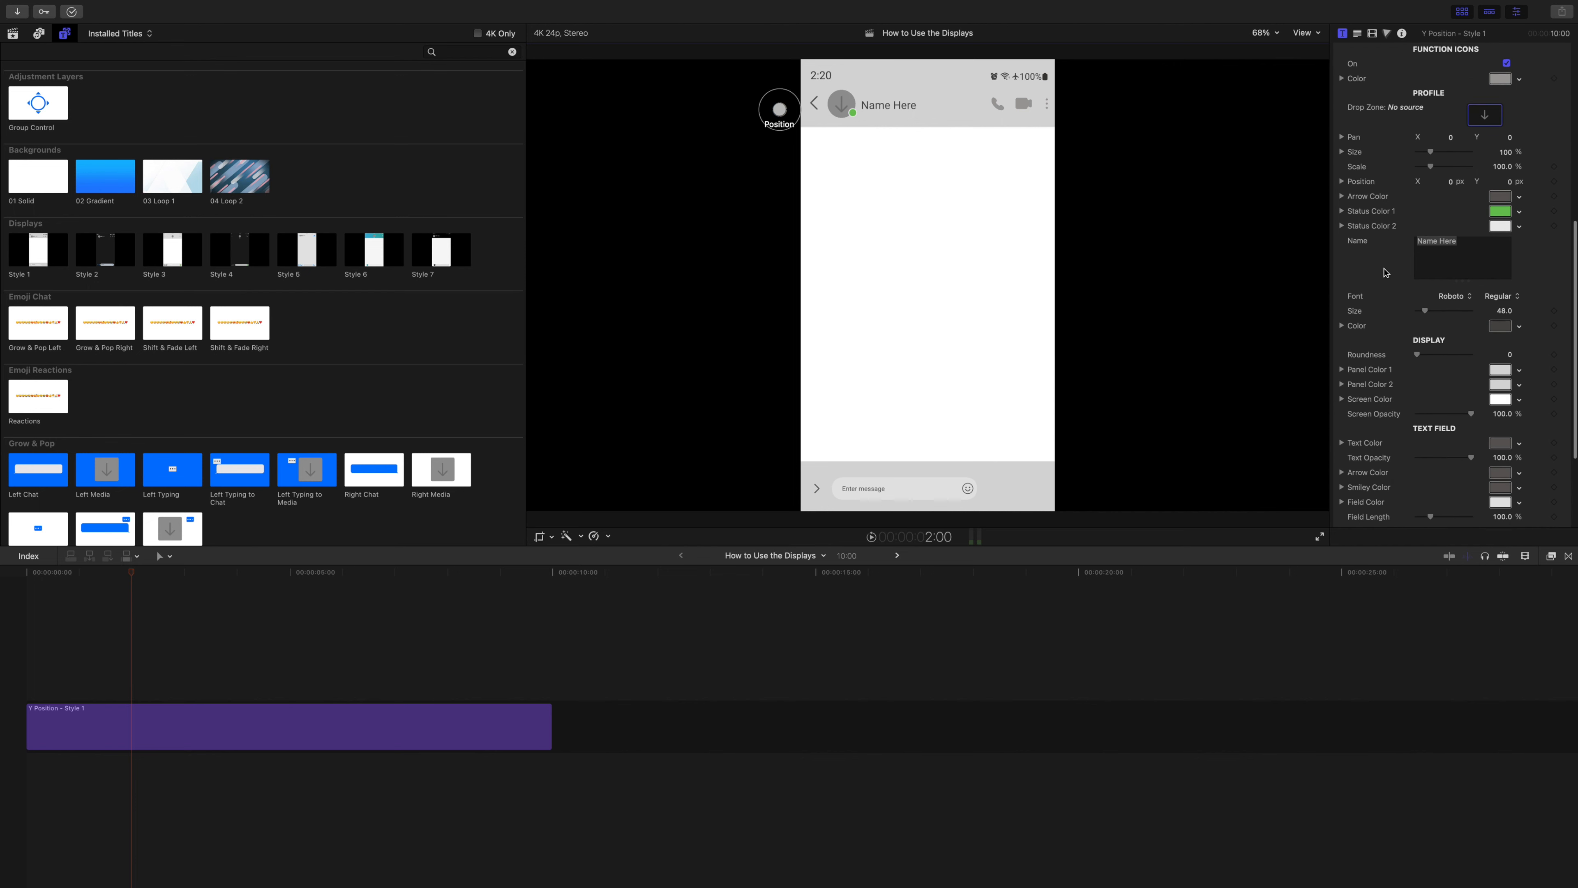
scroll(1392, 280, down, 1)
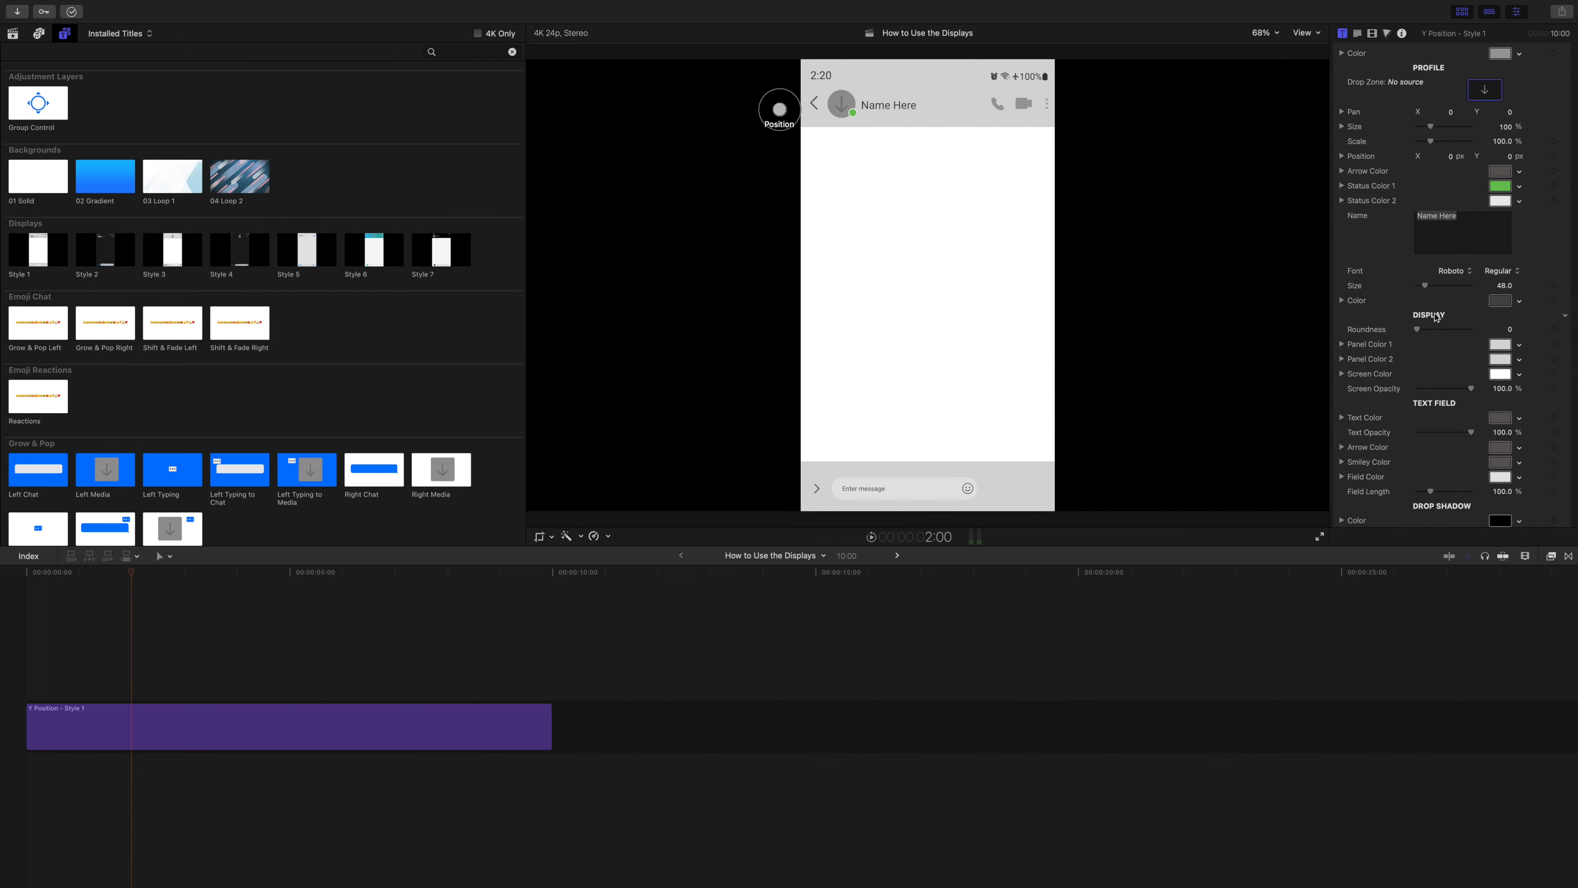
scroll(1436, 318, down, 1)
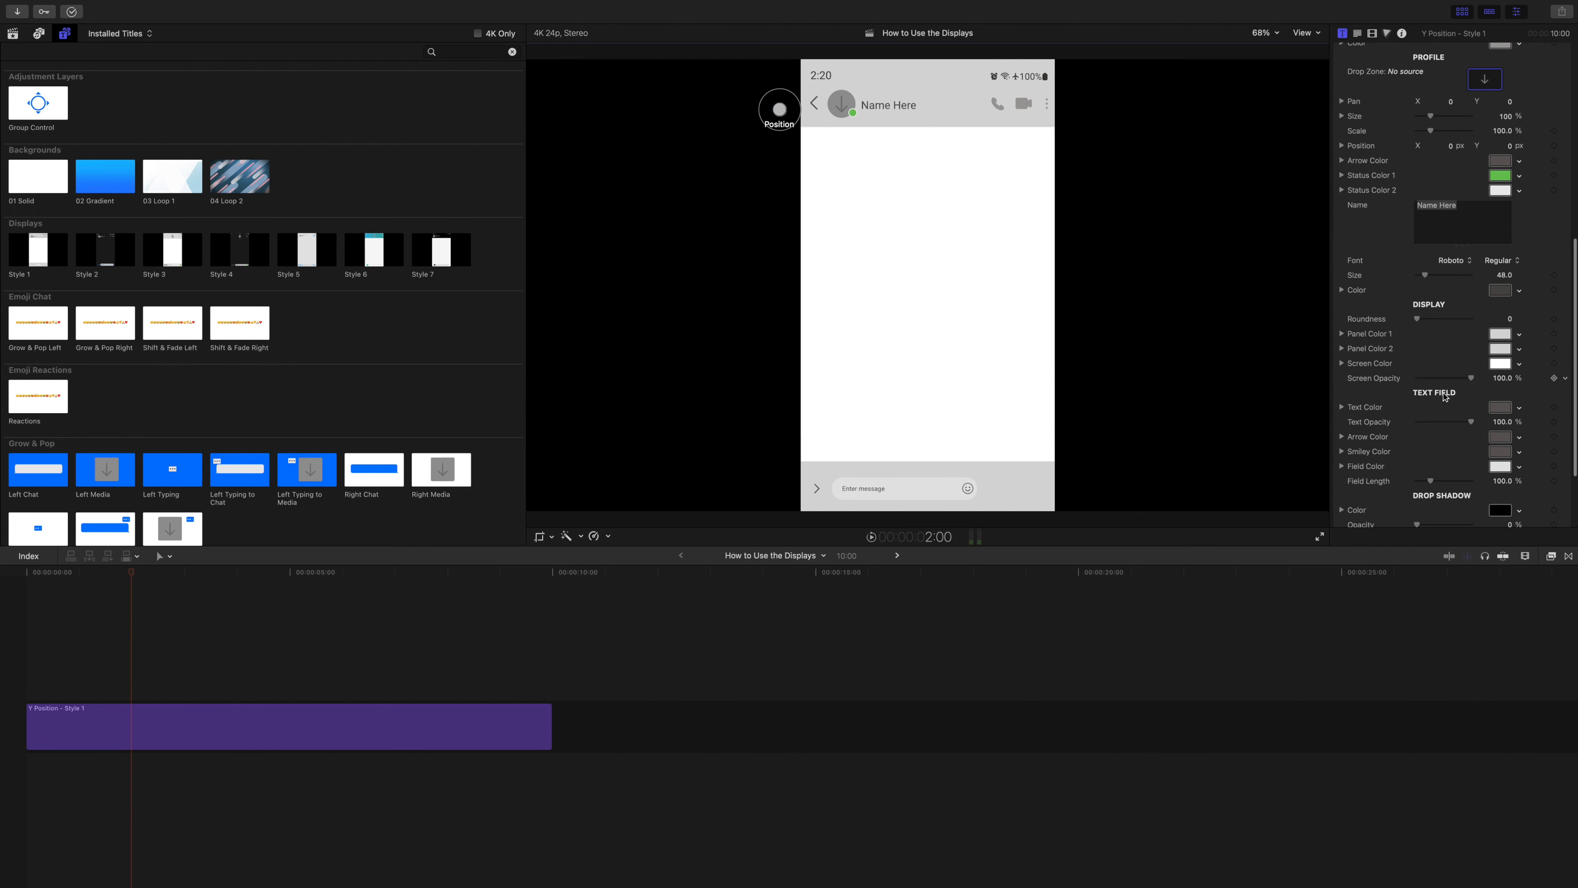
scroll(1460, 401, down, 5)
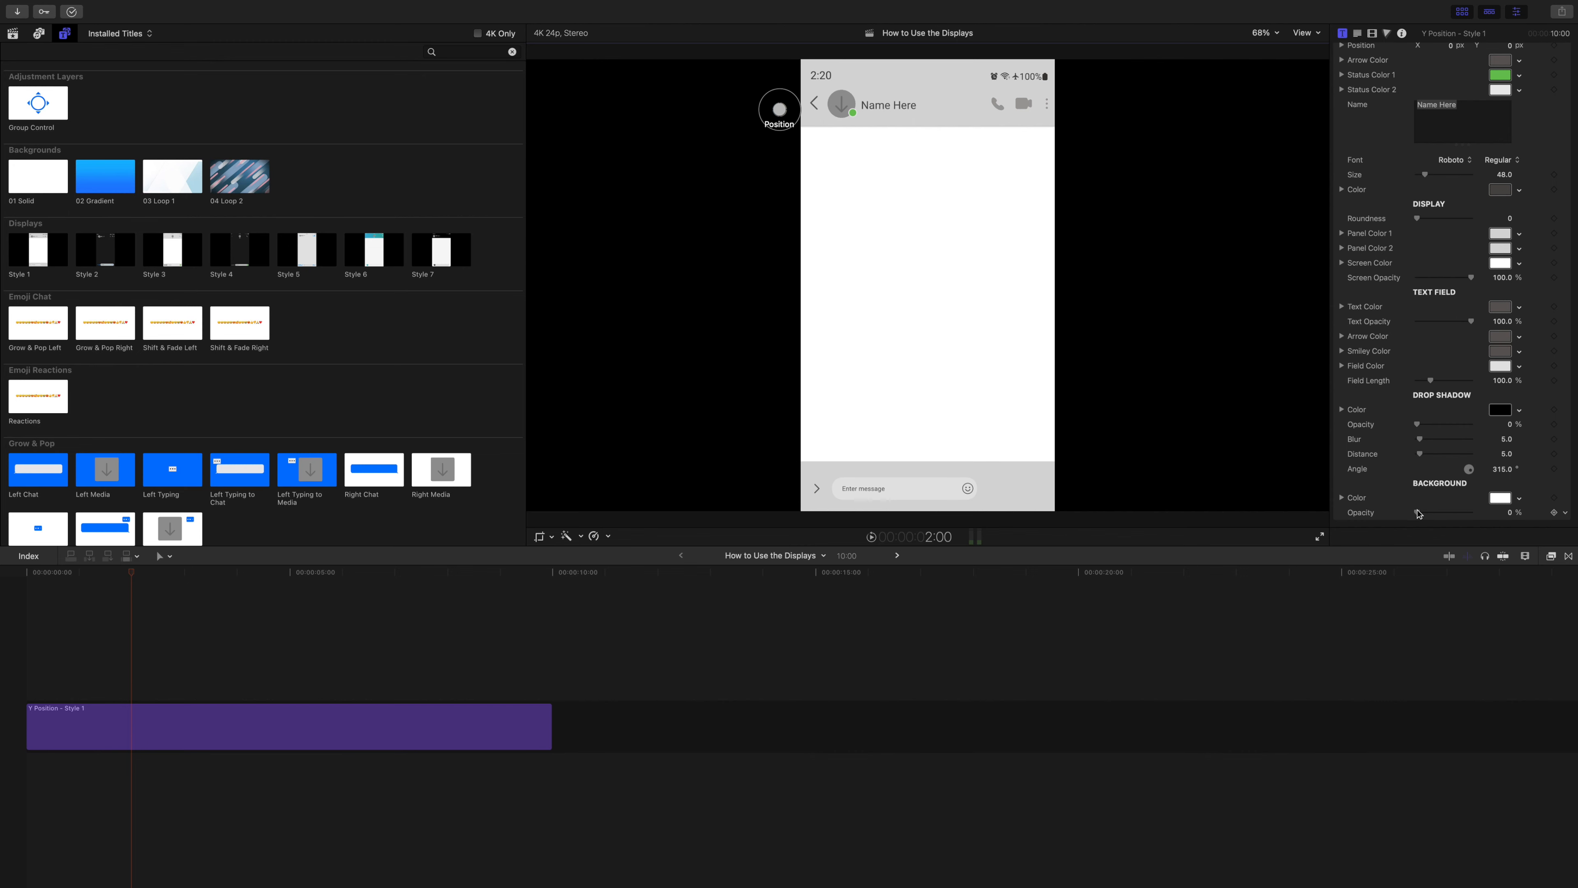
Set the Style 1 background opacity to 100% and its color to orange.
drag(1417, 513, 1534, 507)
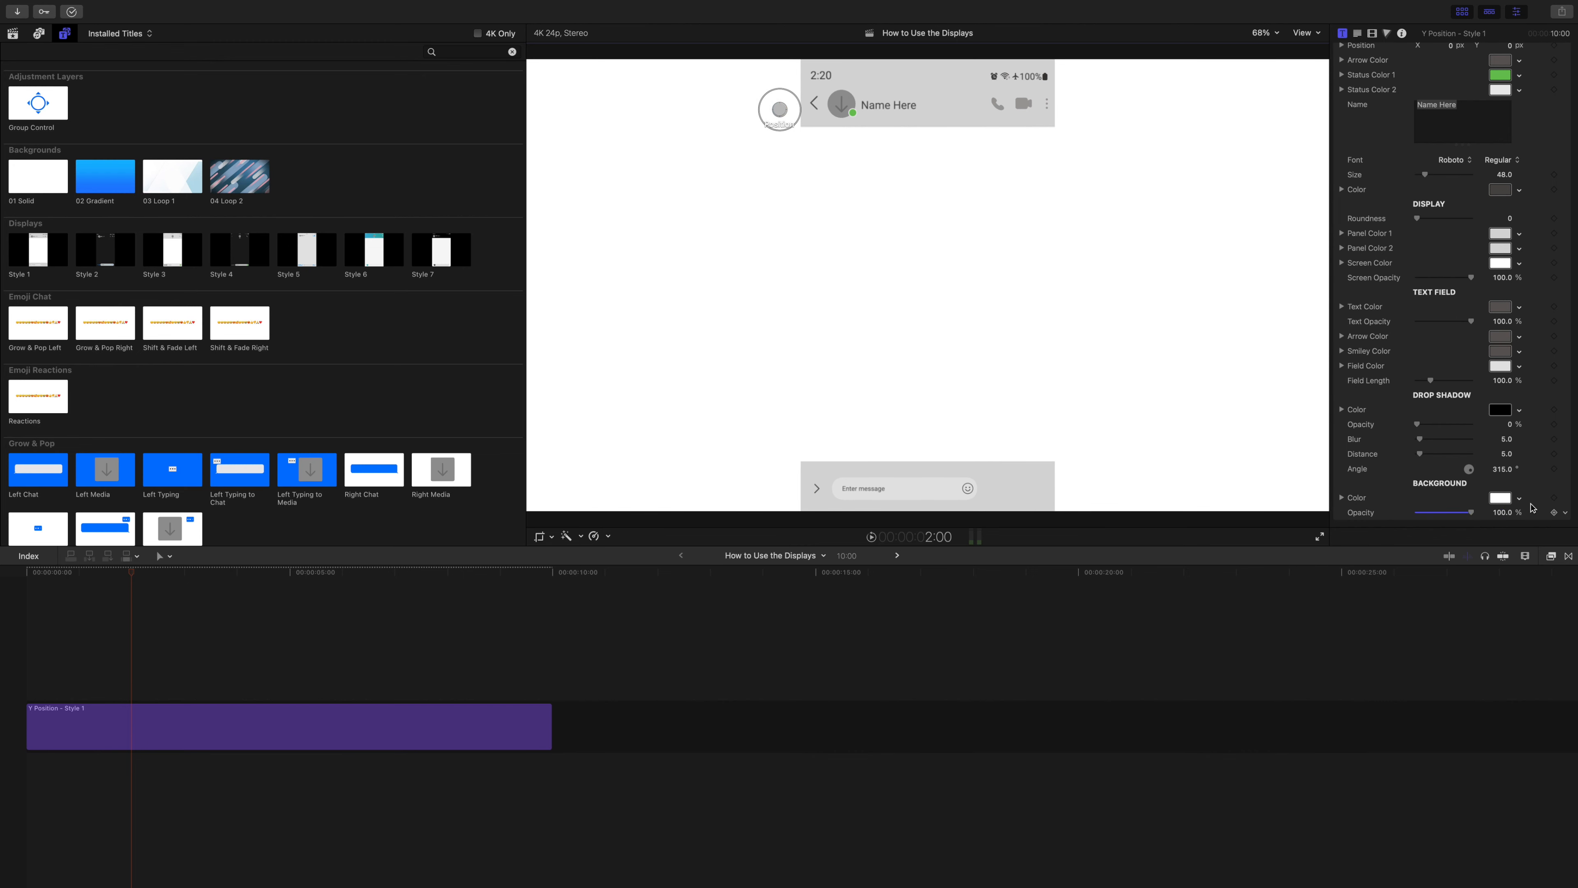
click(1519, 500)
click(1472, 517)
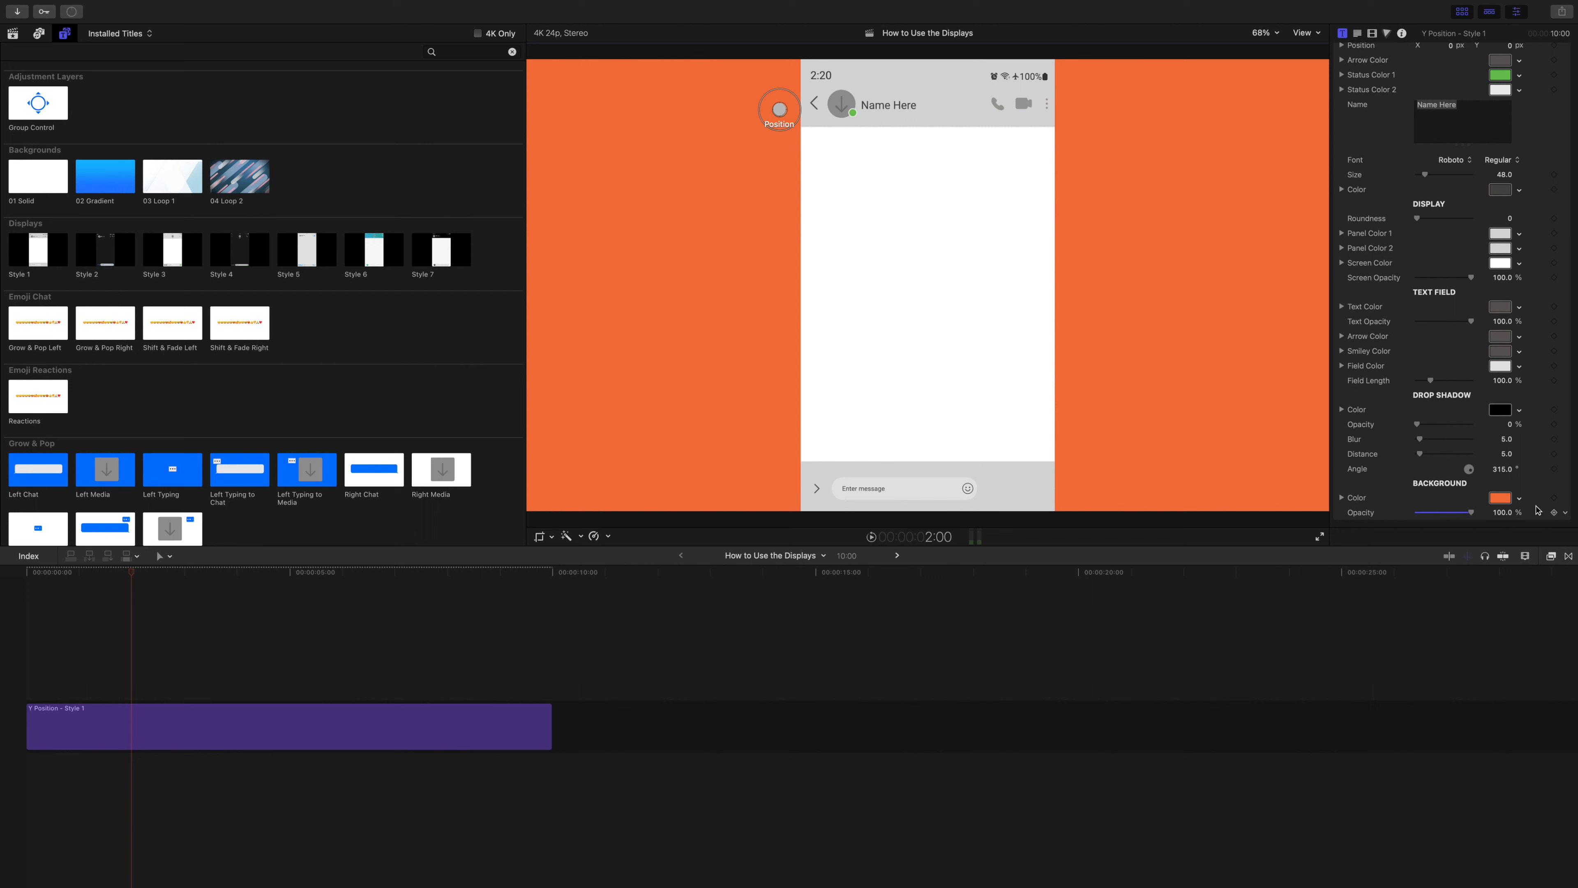
Reset the Style 1 background color and opacity to their defaults.
click(1563, 512)
click(1556, 509)
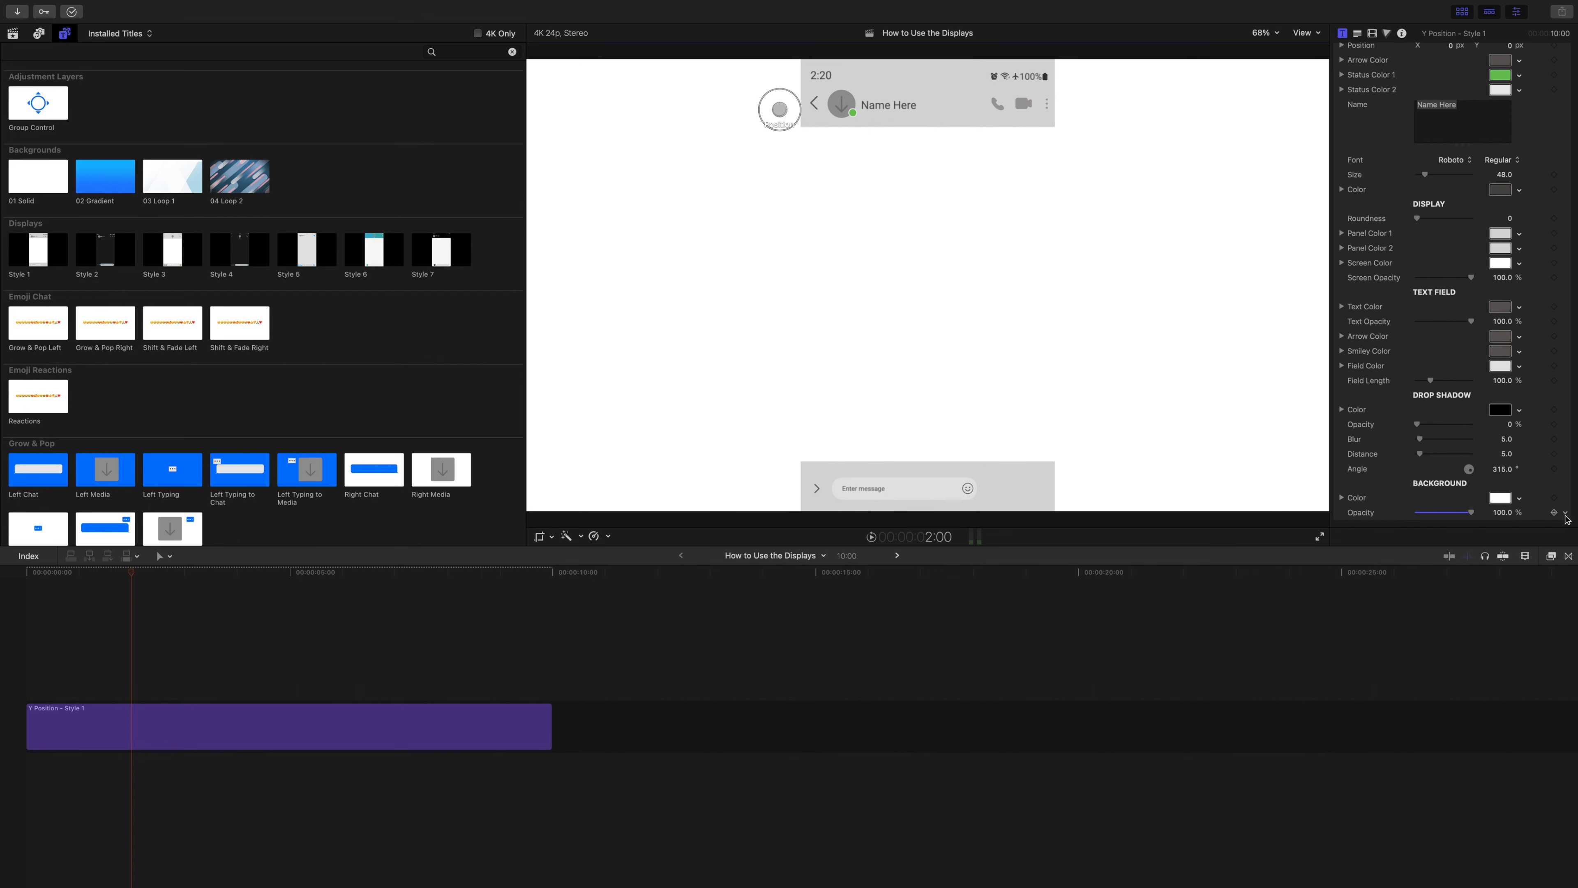
click(1564, 512)
click(1550, 523)
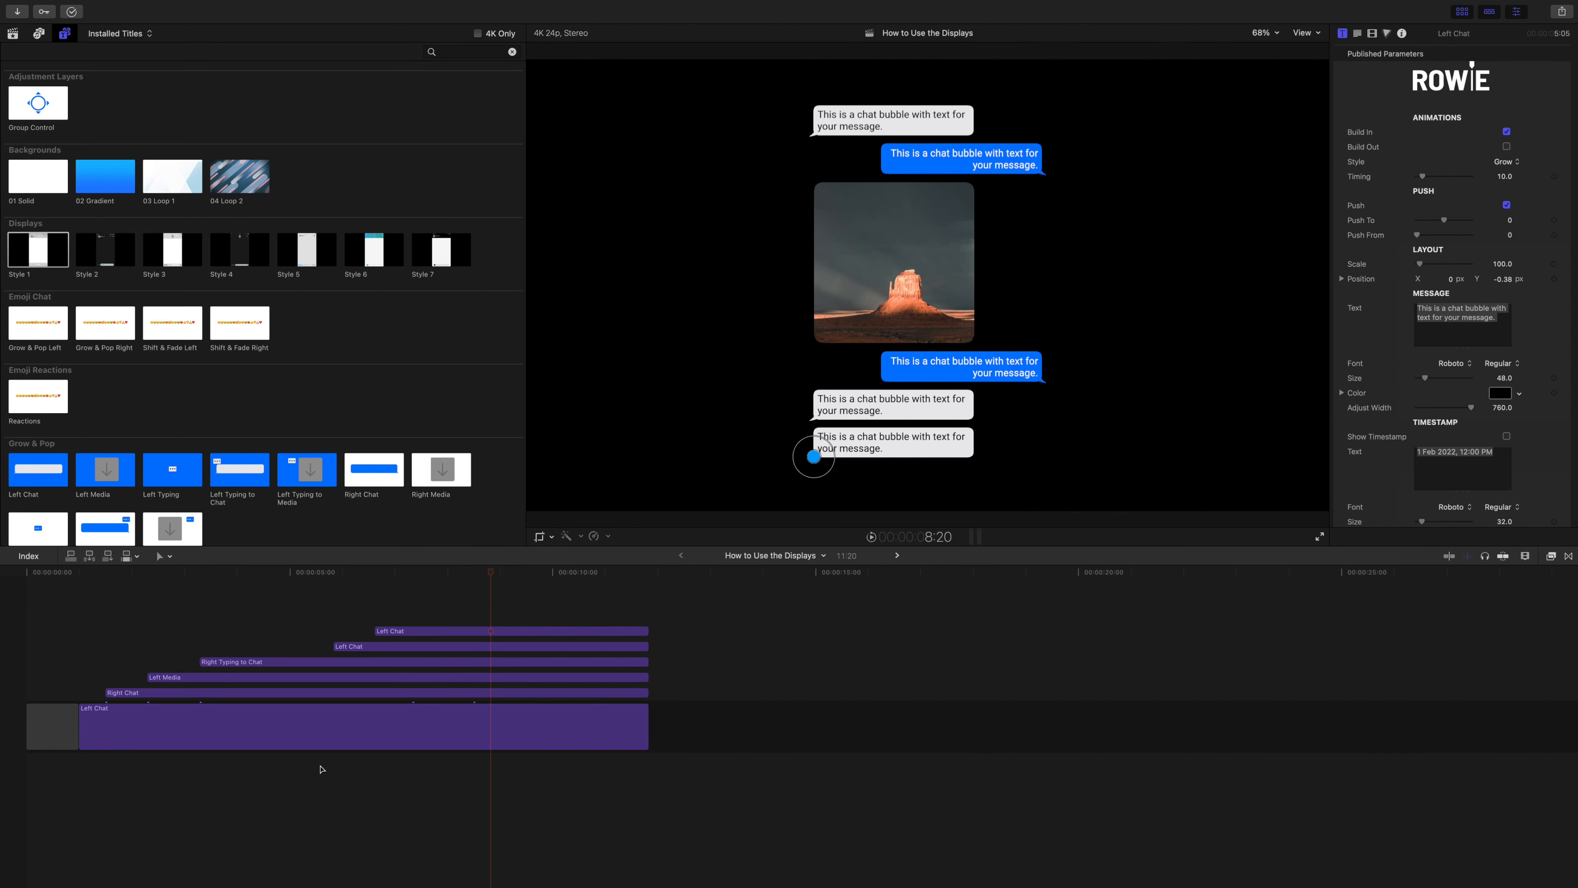
Review the animated chat conversation, the gap at the timeline start and the first Left Chat title's settings.
drag(87, 571, 430, 575)
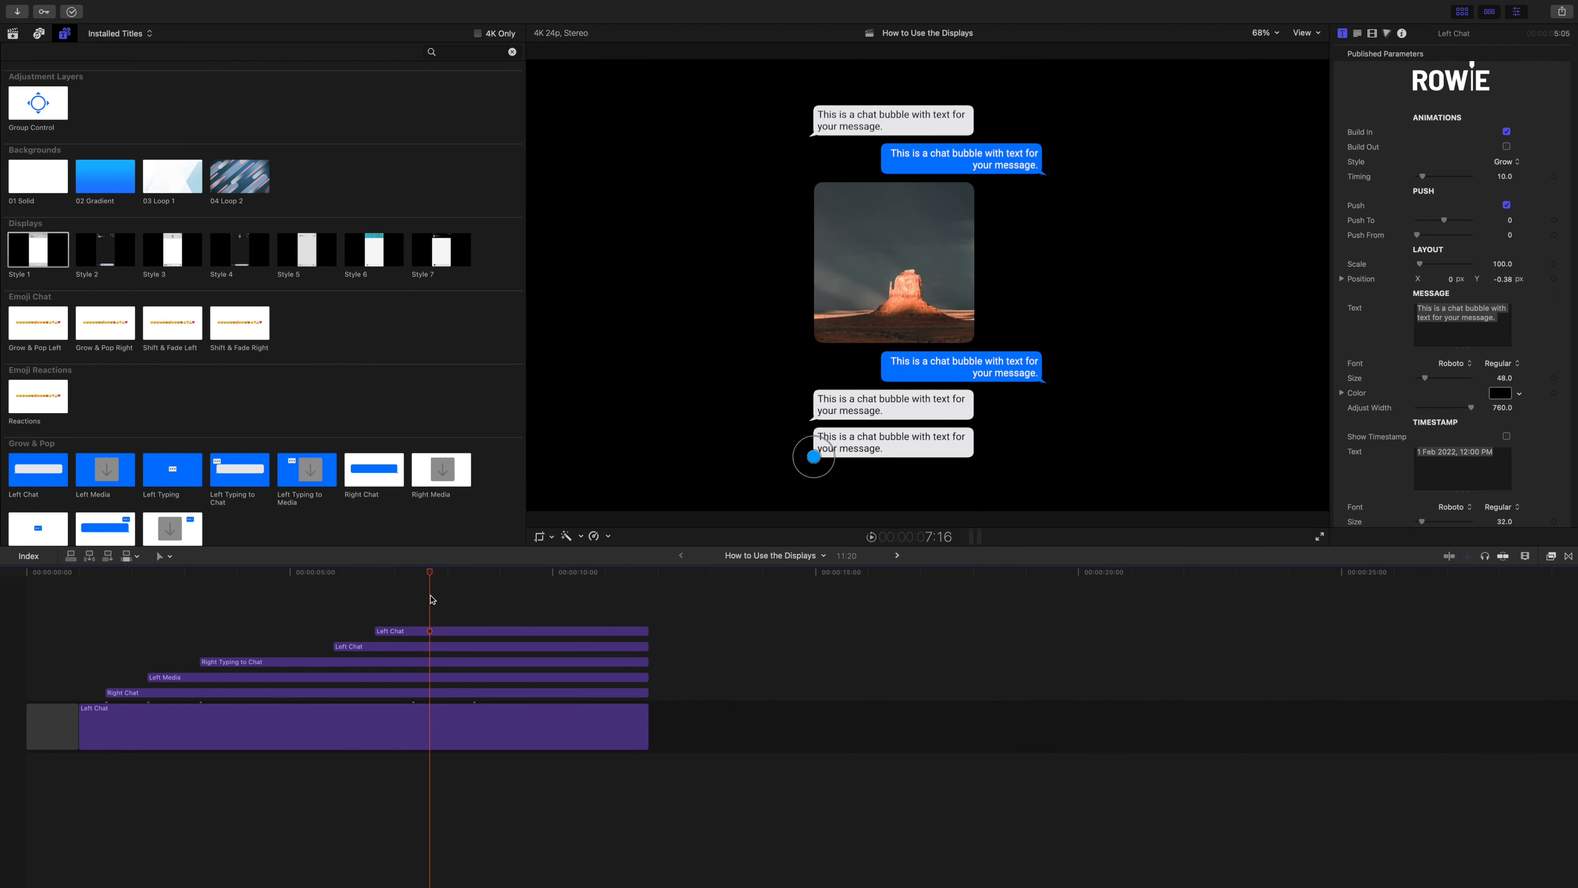
click(46, 726)
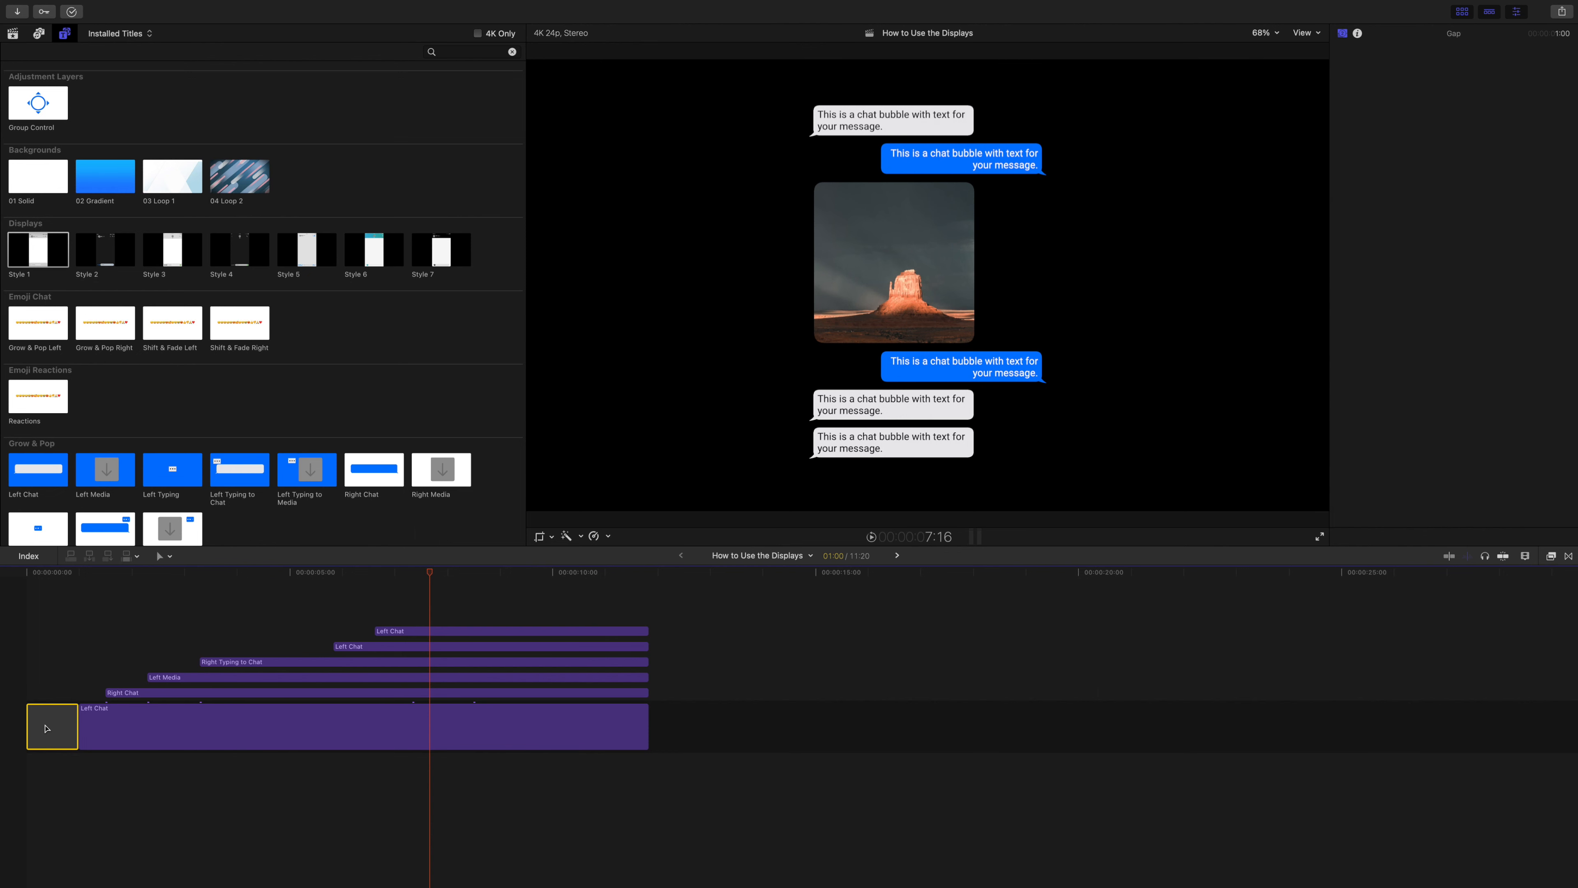
click(233, 722)
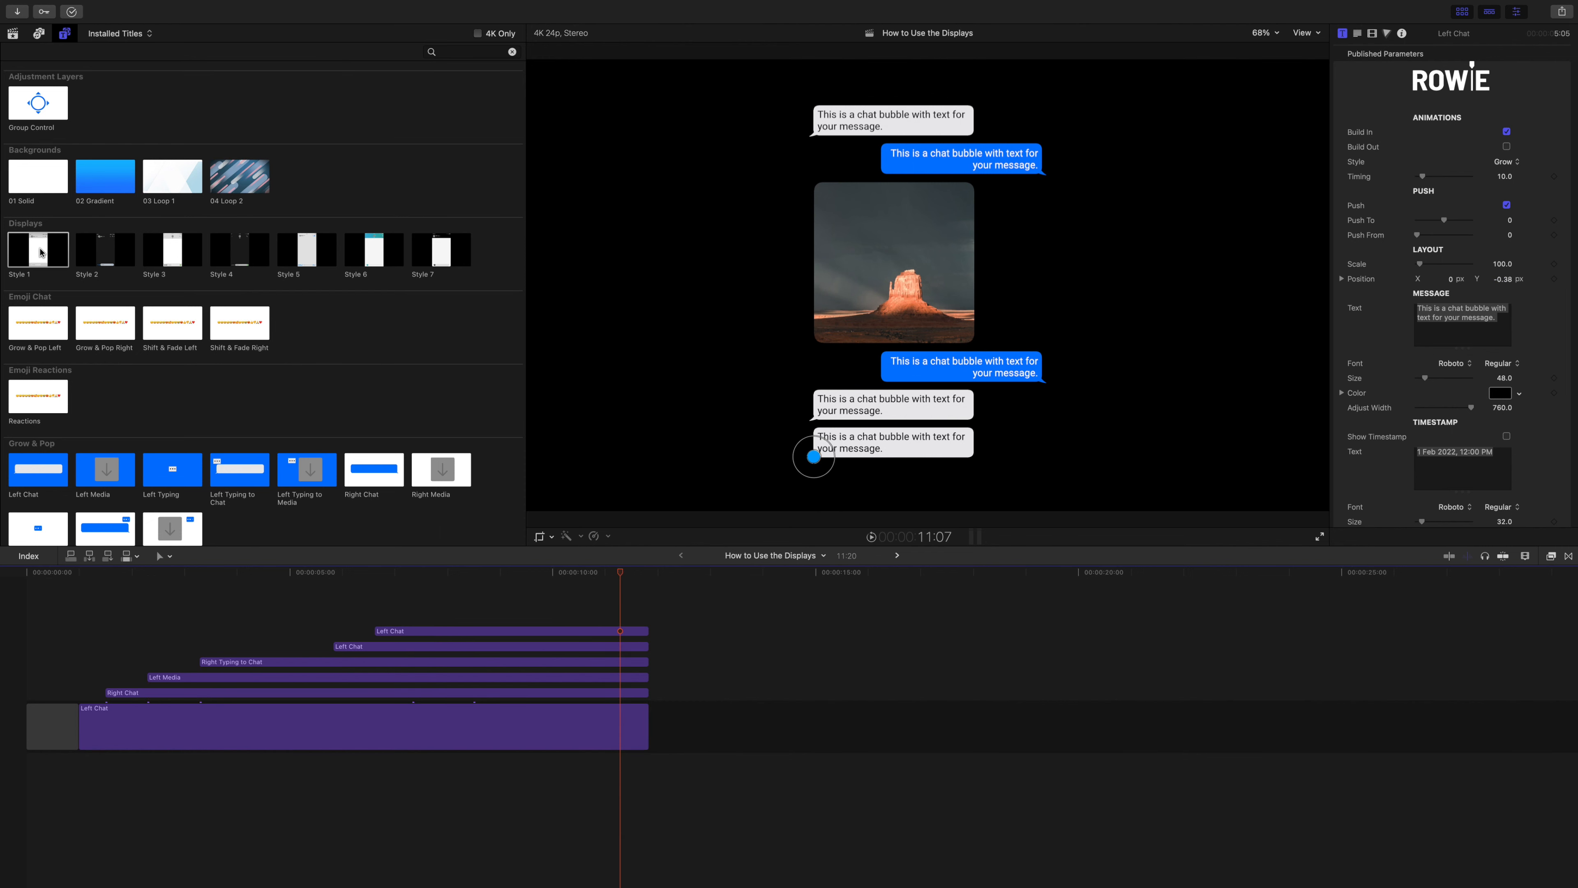
Add the Style 1 display above all chat titles at the timeline start, extend it to their end and play the result.
click(38, 250)
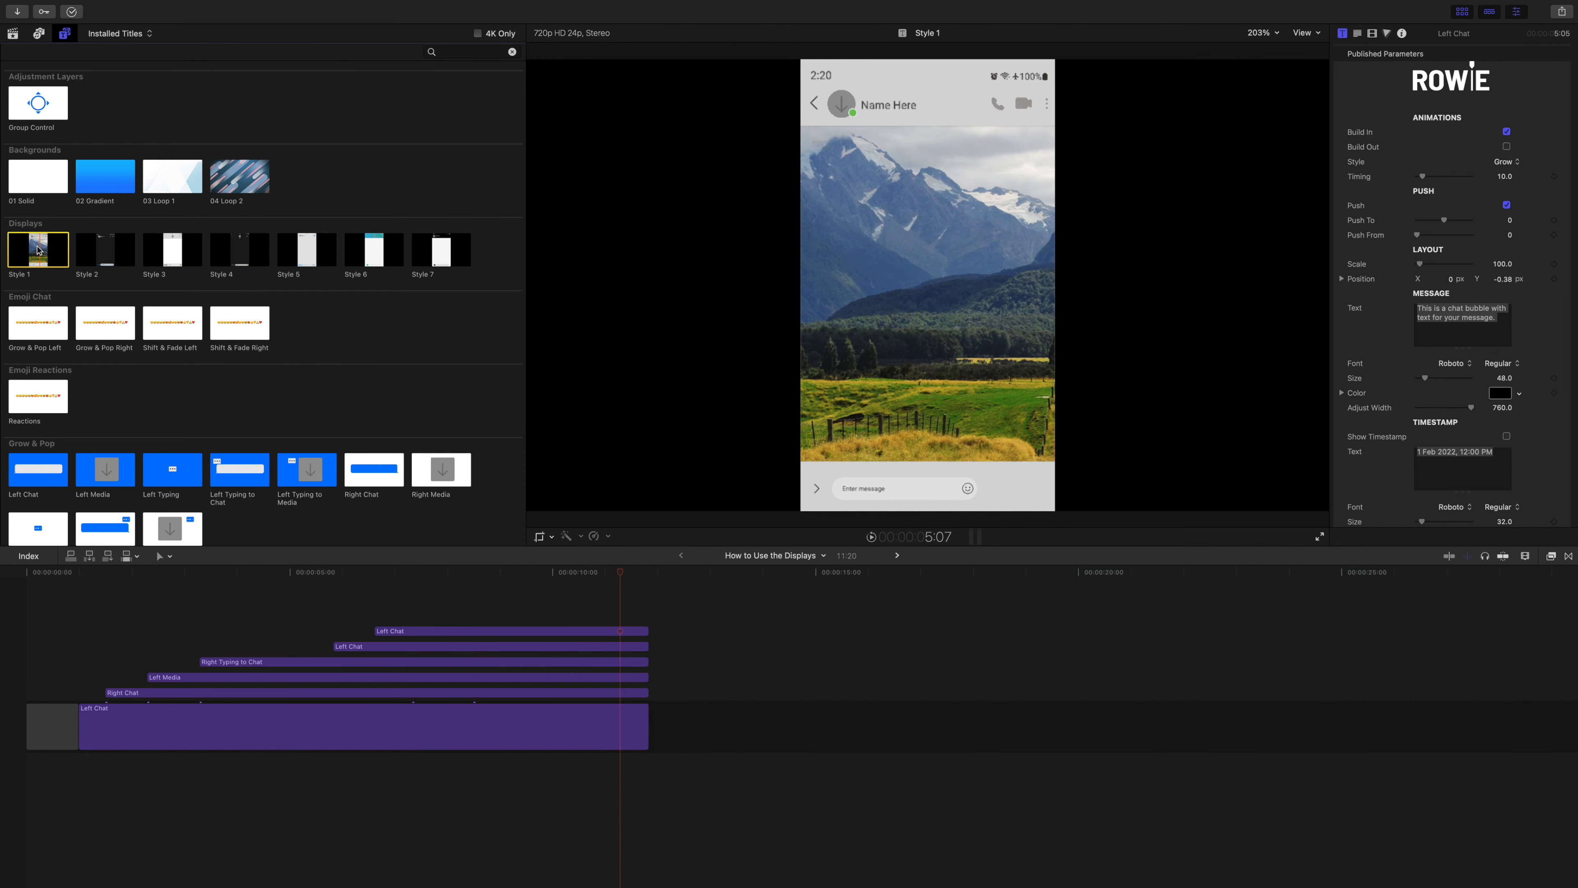
drag(38, 251, 27, 615)
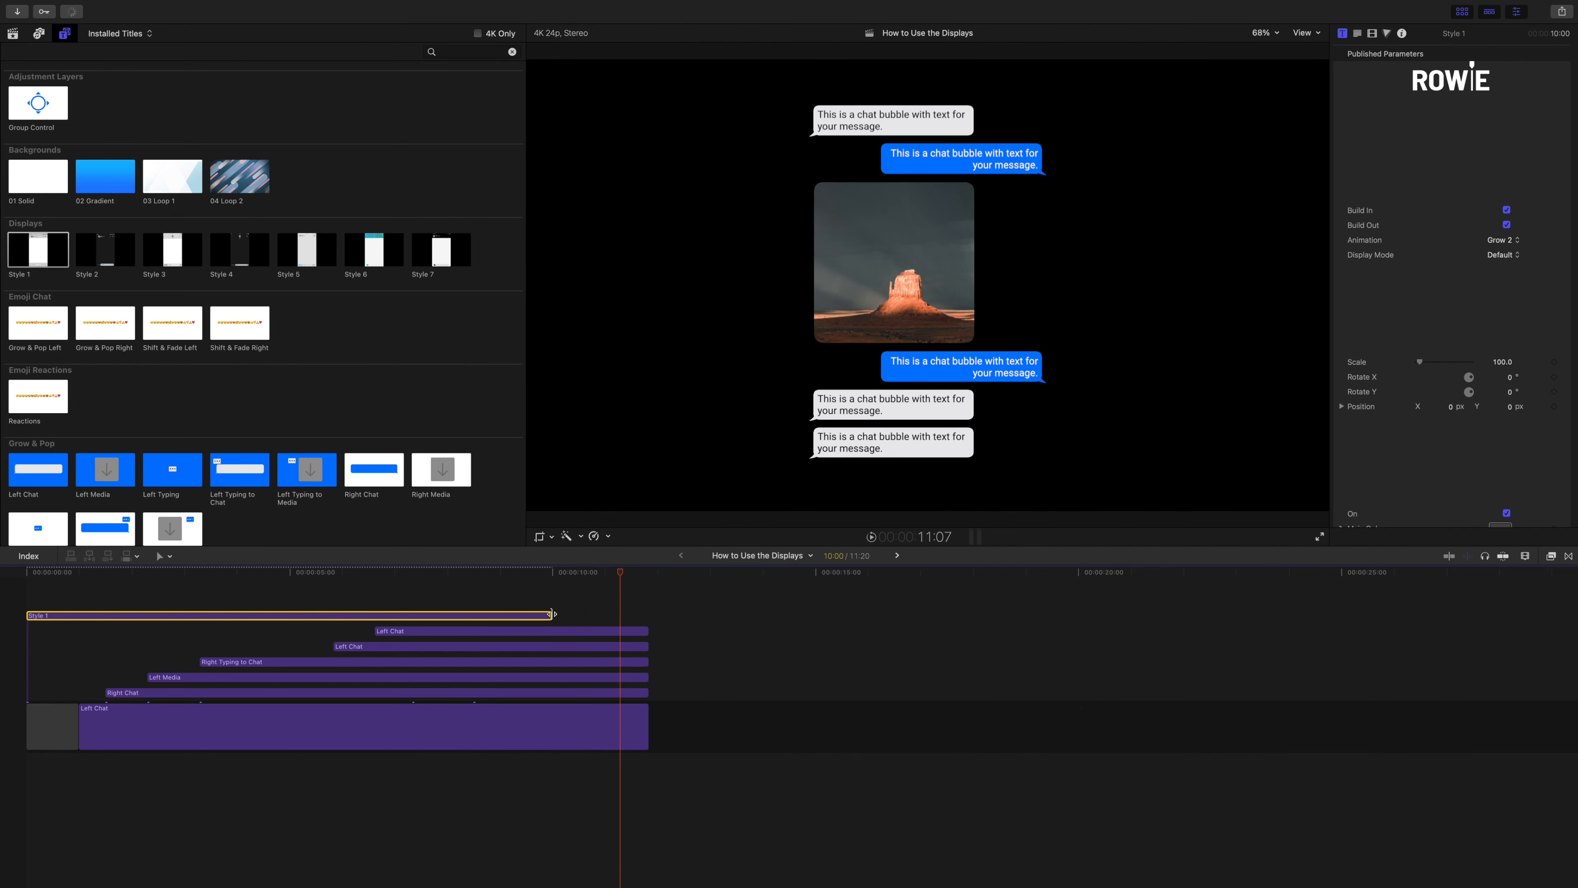
drag(551, 614, 26, 516)
key(space)
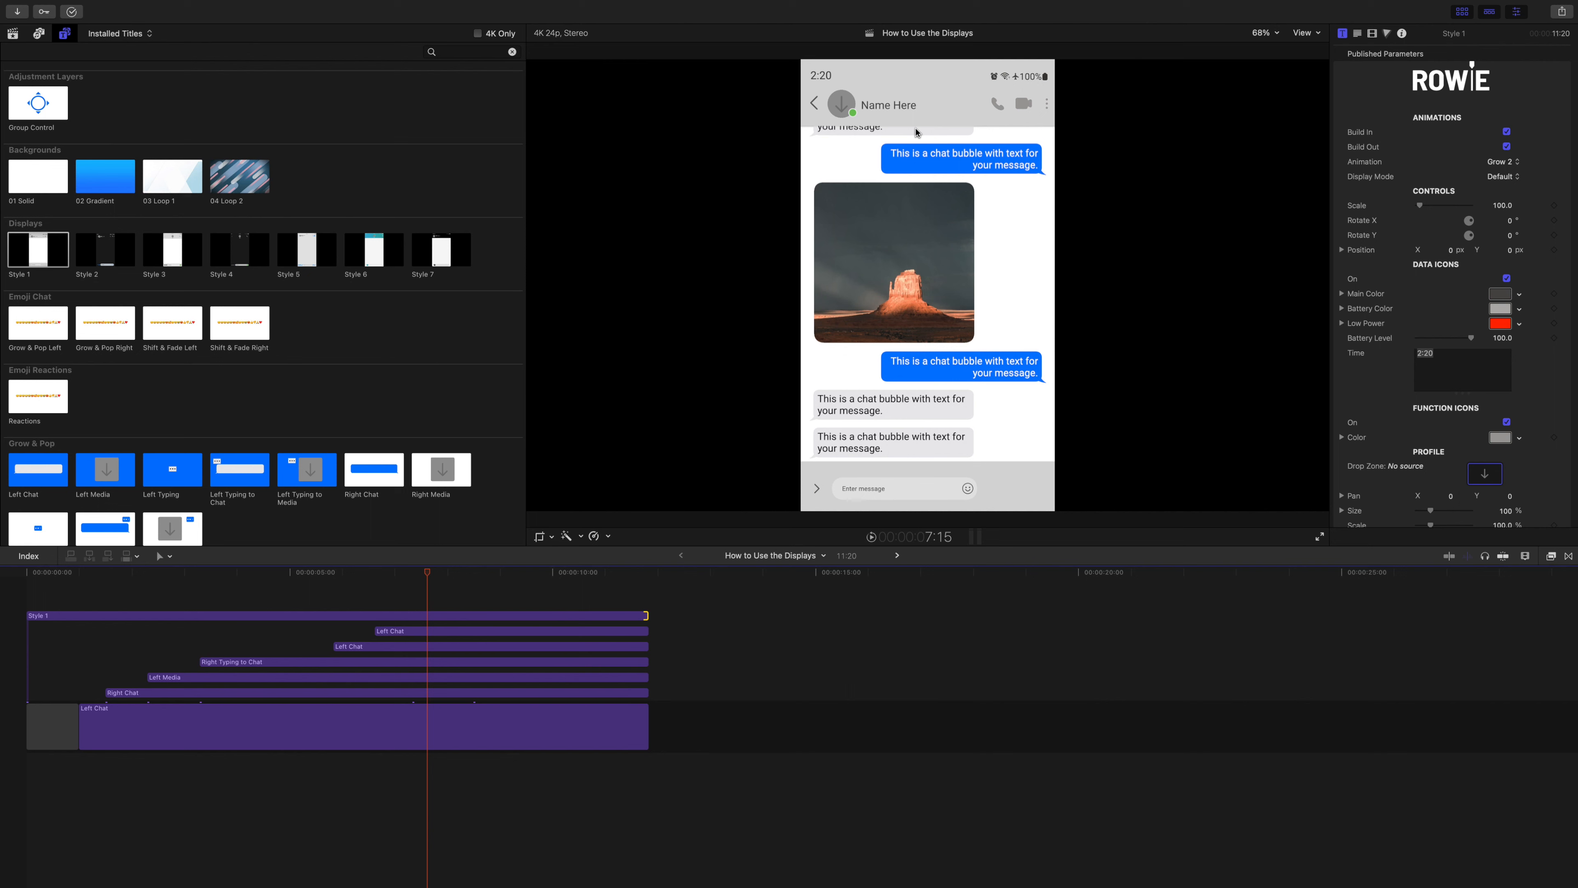
Scale the Style 1 display to about 76.4, move it to X -0.44, Y -0.04, and set Rotate Y to 33°.
click(566, 614)
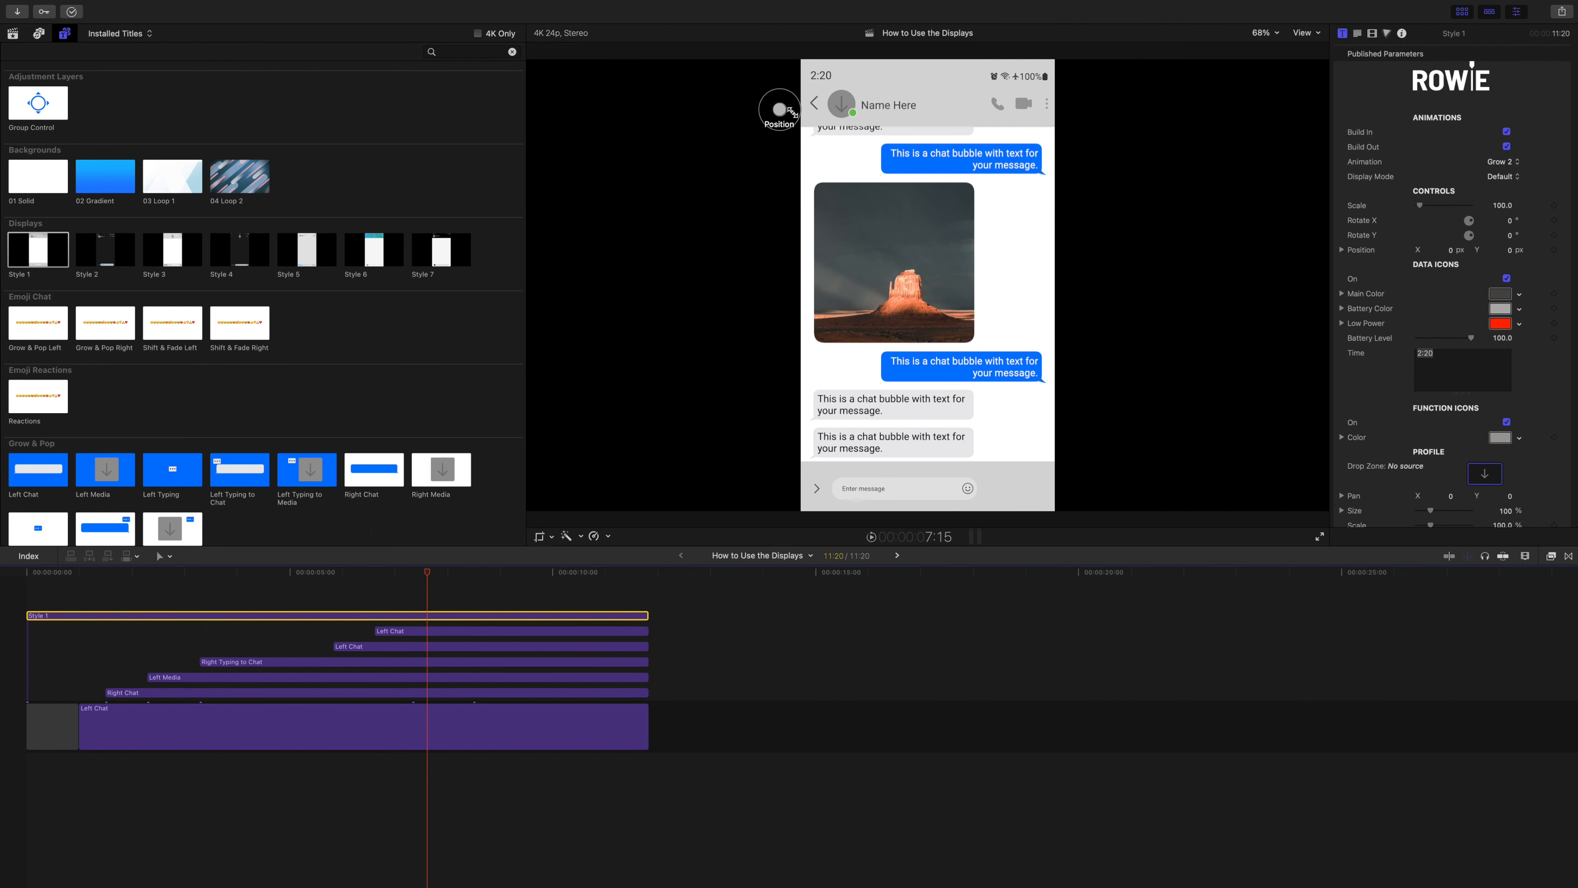
drag(795, 103, 582, 126)
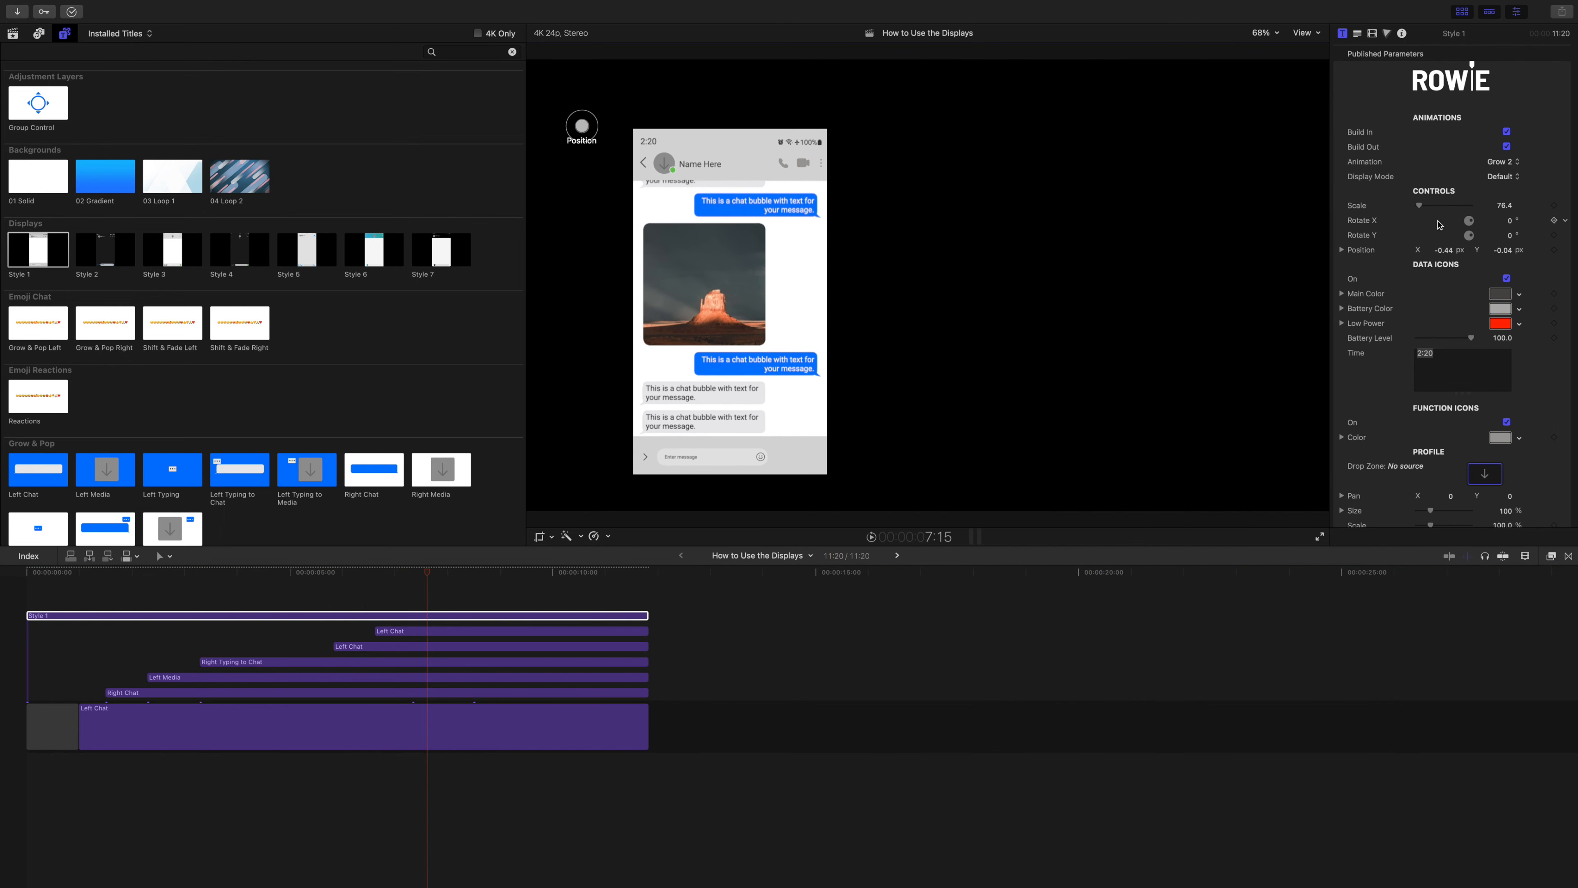
drag(1512, 239, 1534, 239)
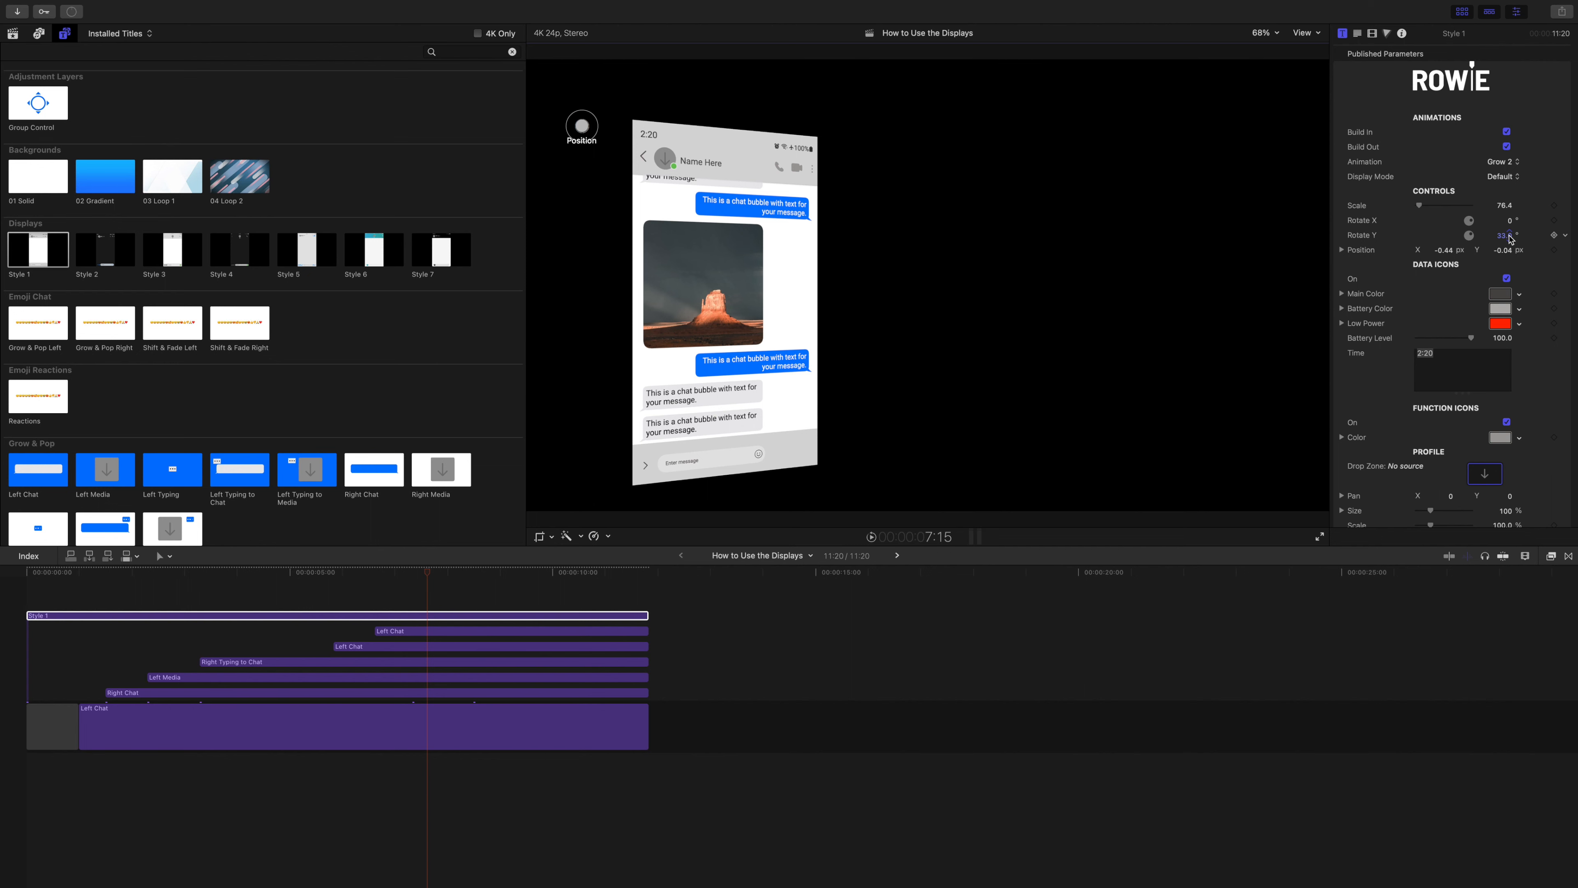
Play the timeline from the beginning to check how the chat bubbles follow the angled display.
drag(428, 572, 24, 572)
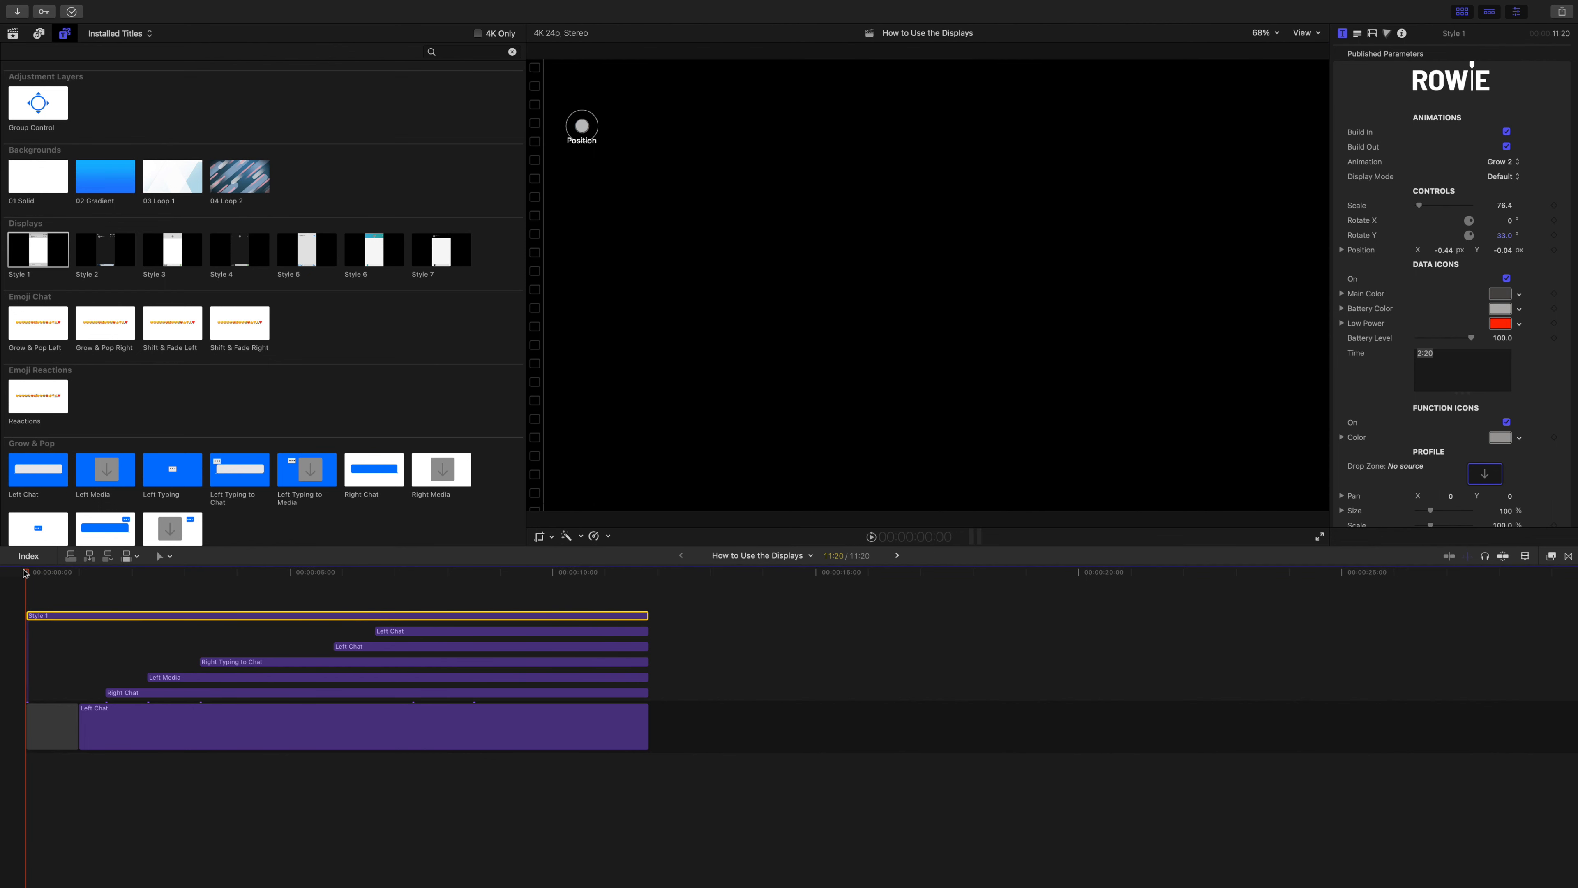
key(space)
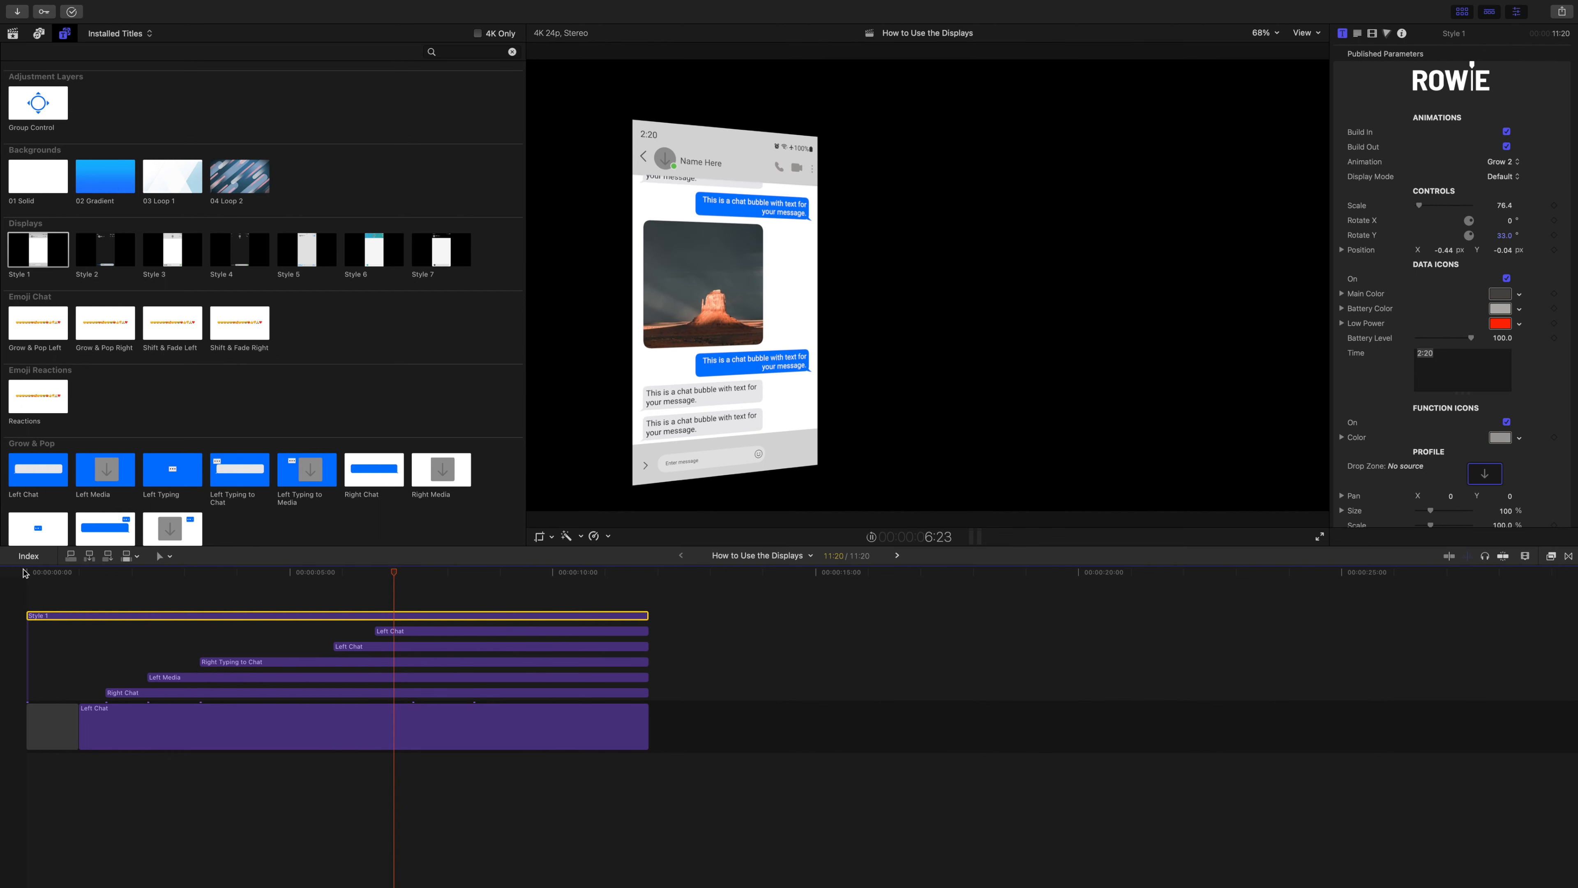
key(space)
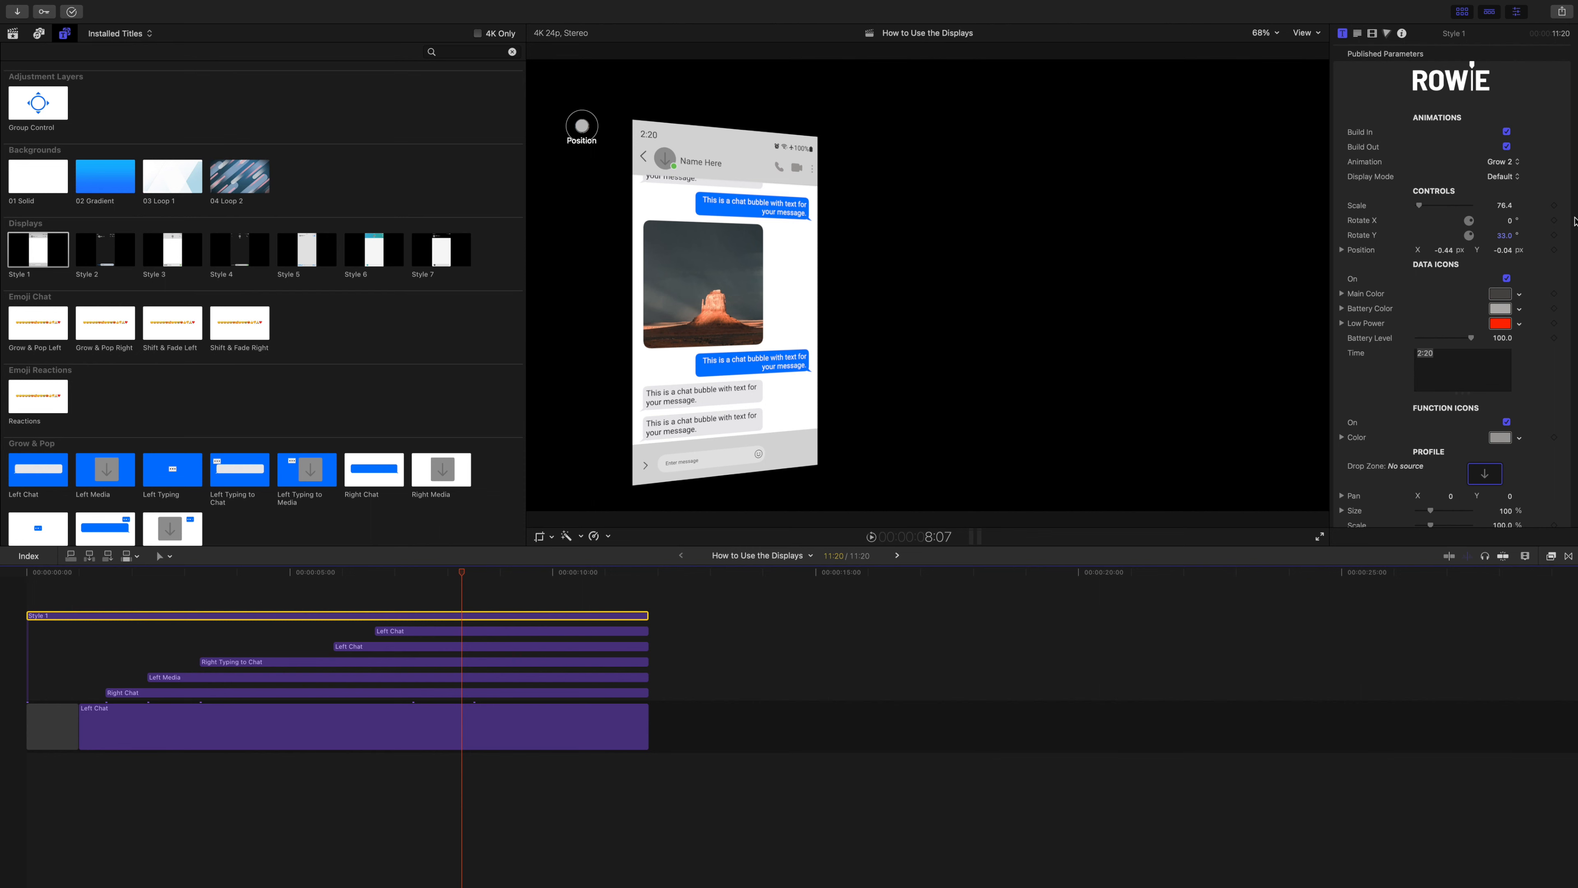
Reset the Style 1 display's scale, rotation and position to their defaults.
click(1566, 236)
click(1564, 245)
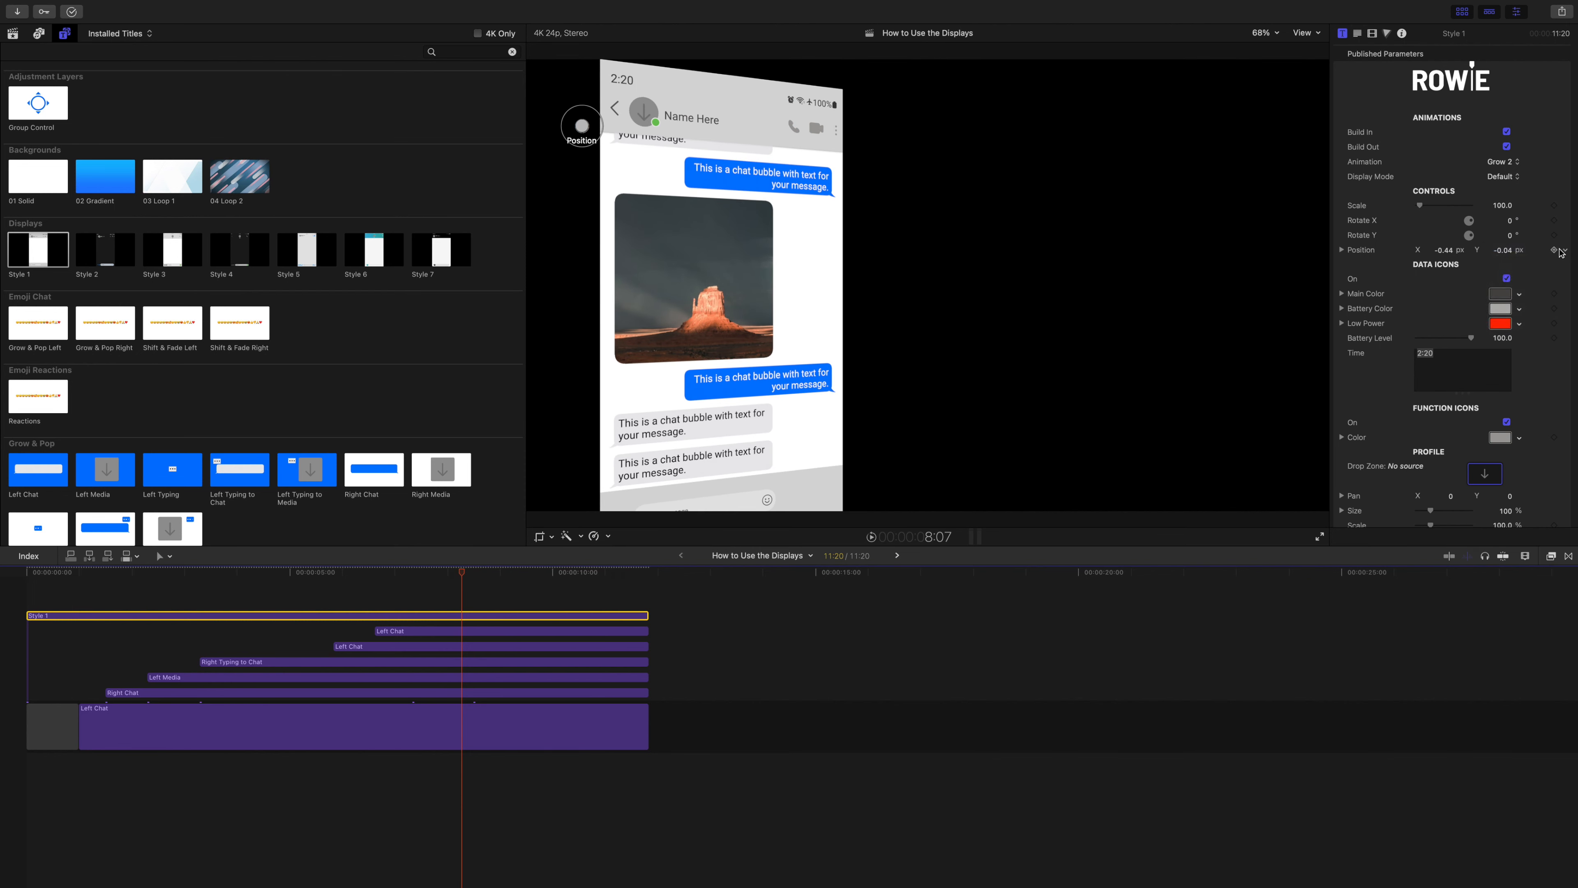
click(1563, 250)
click(1516, 258)
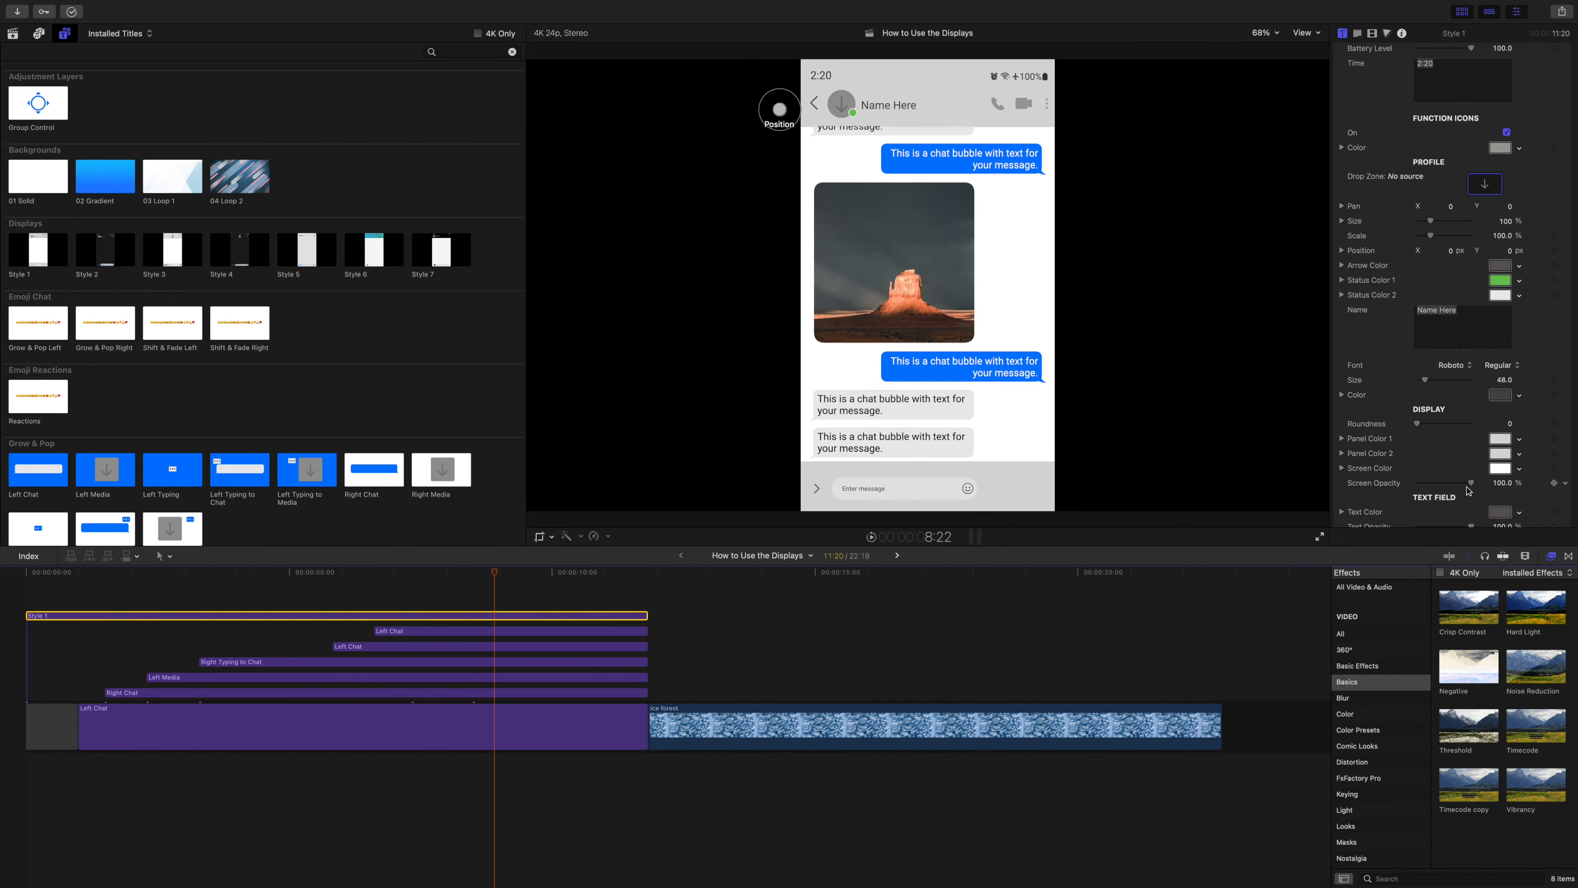
Try a different screen opacity and a light green screen color on the Style 1 display, and undo the color.
drag(1470, 483, 1484, 530)
click(1519, 468)
click(1496, 490)
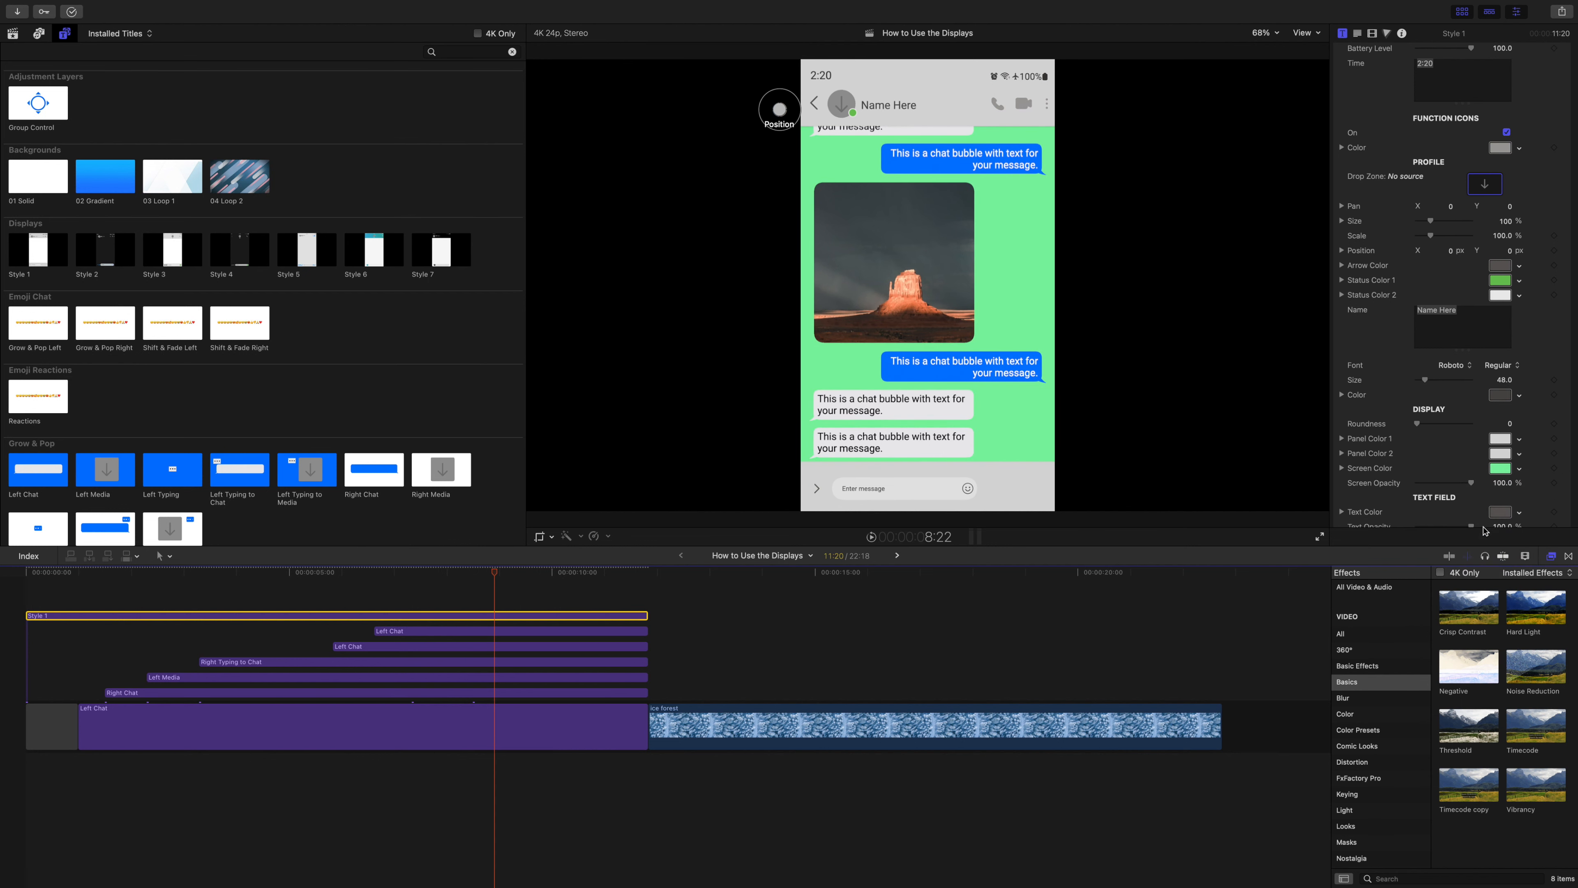
key(super+z)
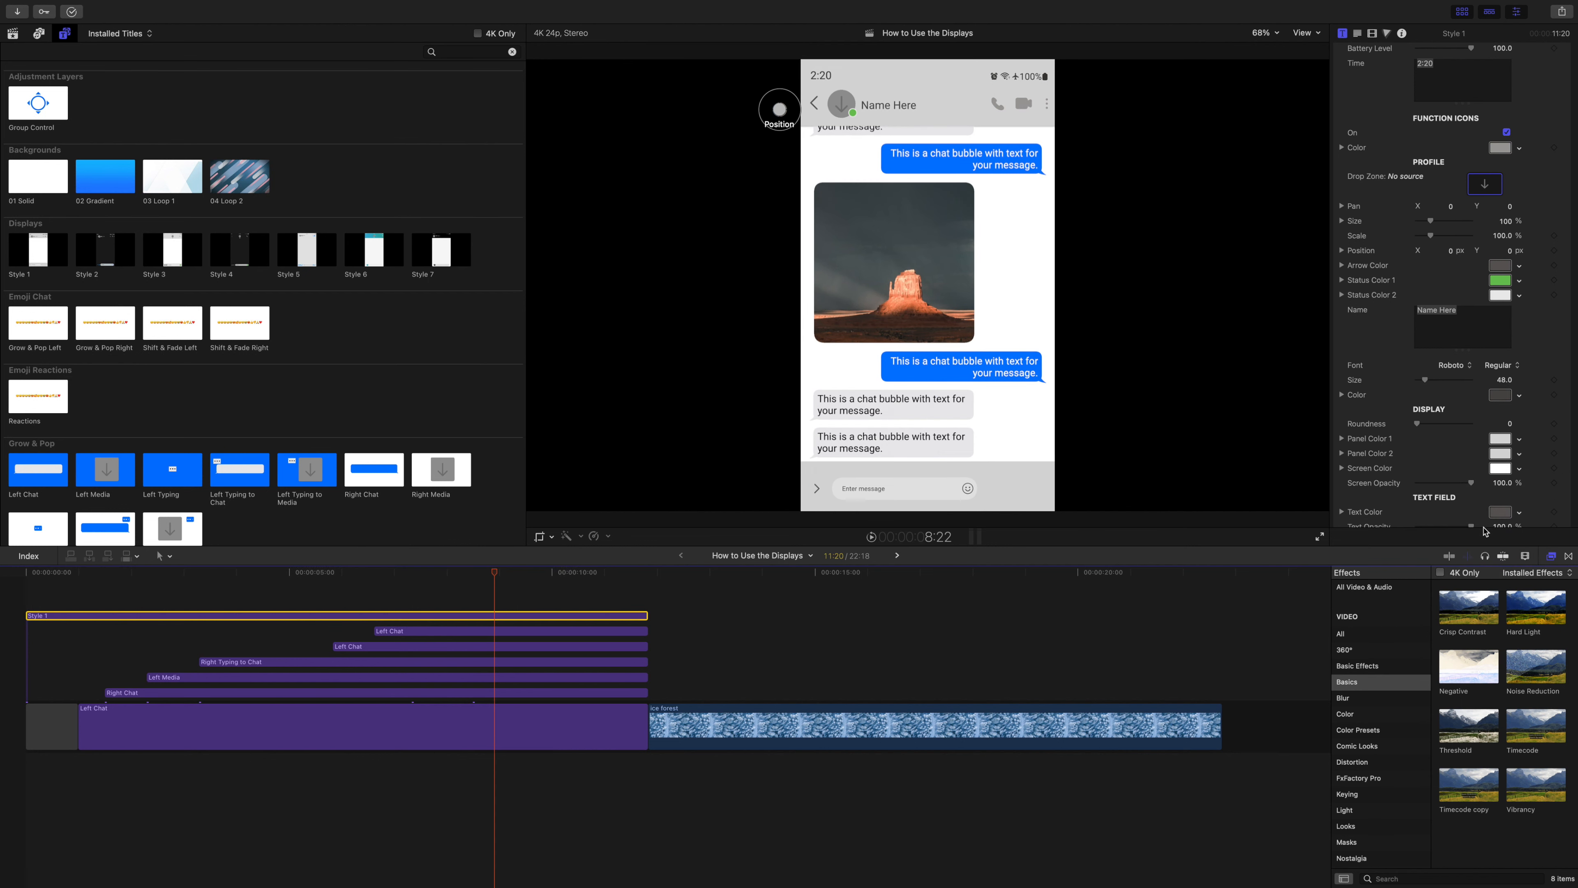
Move the ice forest clip beneath the chat titles, starting where the first Left Chat title begins.
click(851, 715)
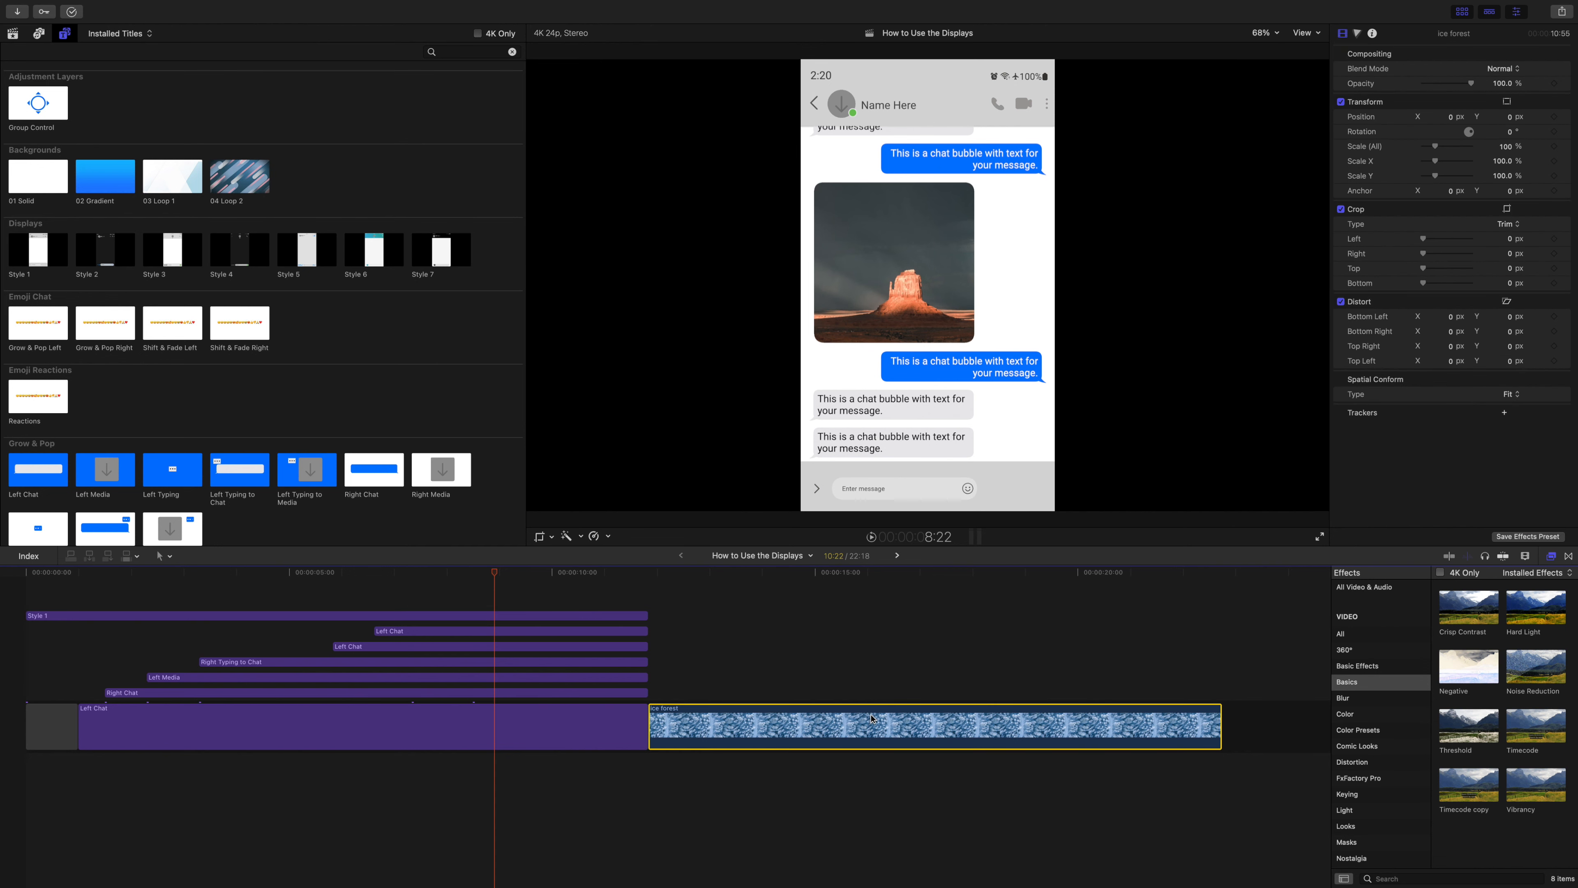
drag(871, 719, 300, 771)
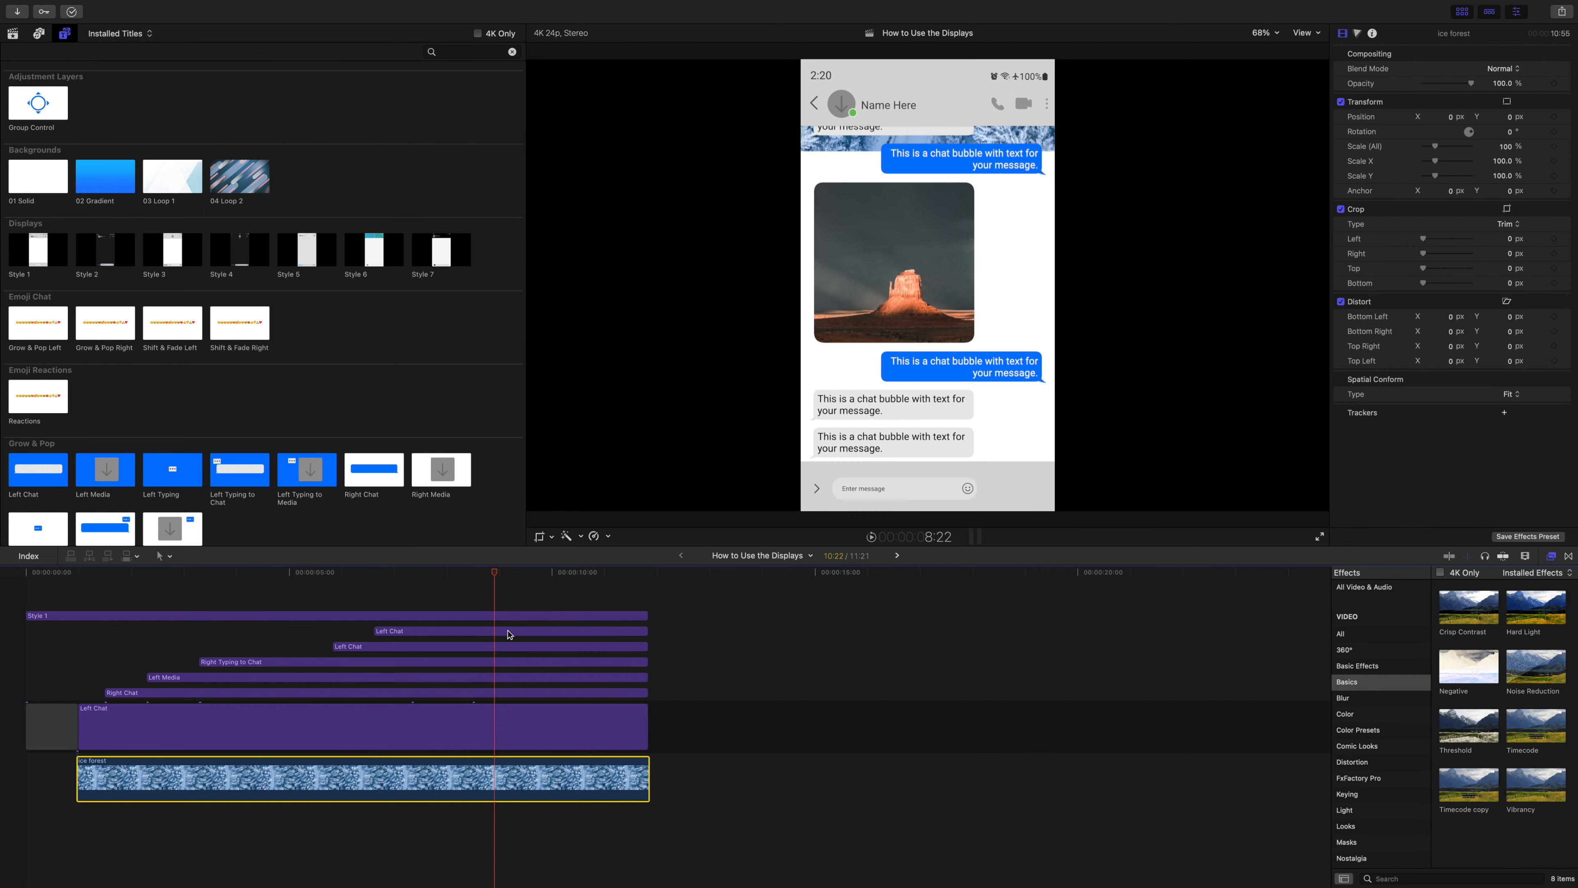
Preview the ice forest clip behind the chat titles, from the start of the first Left Chat title to 3:00.
drag(501, 575, 84, 539)
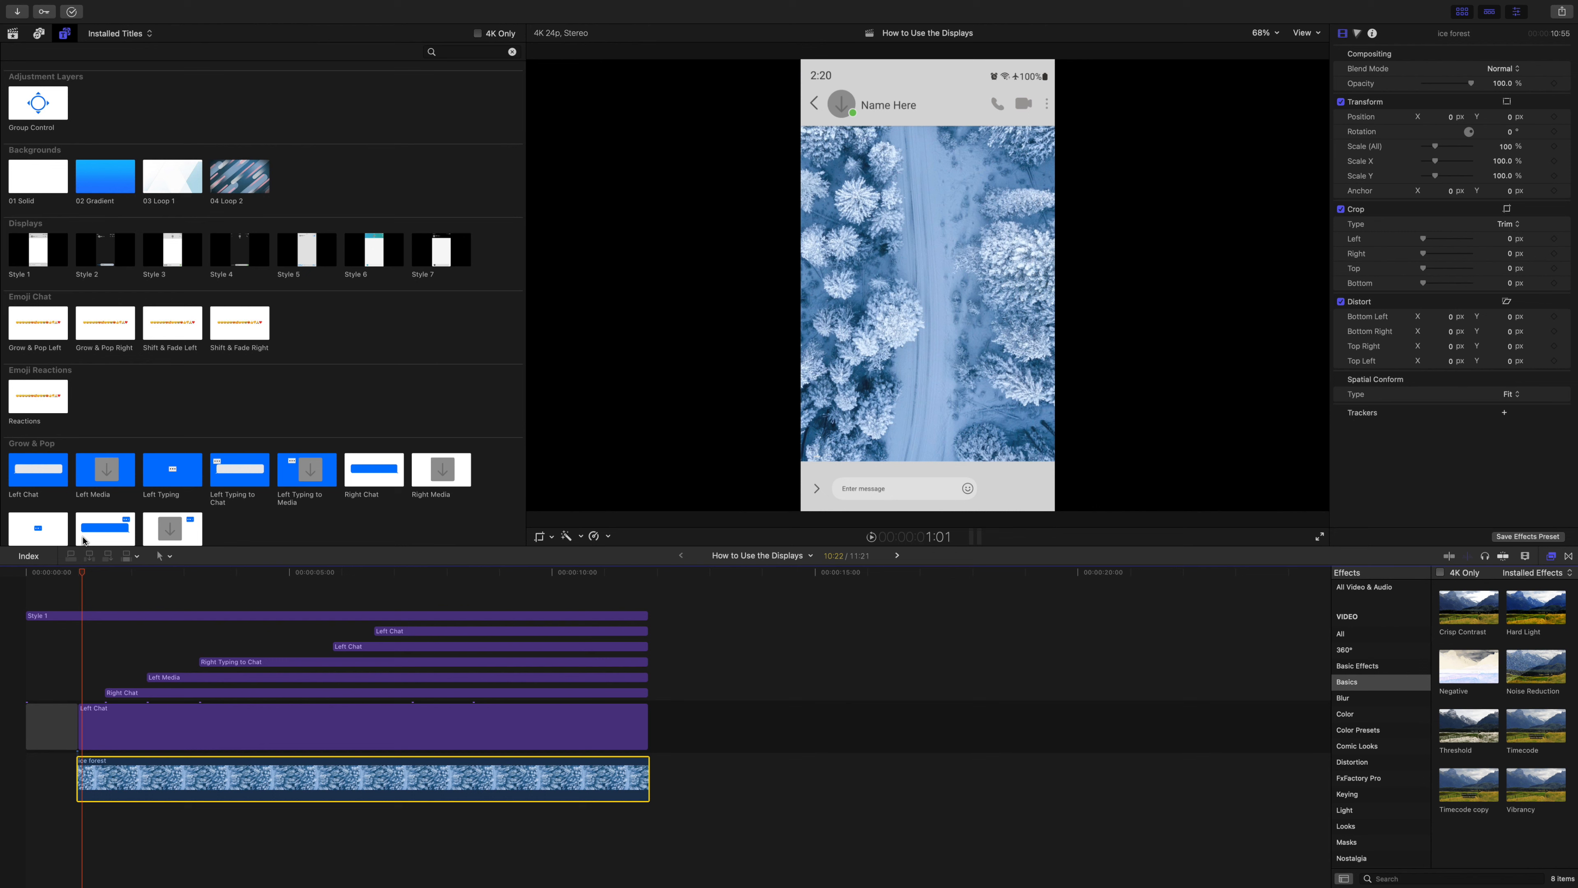
drag(83, 537, 185, 557)
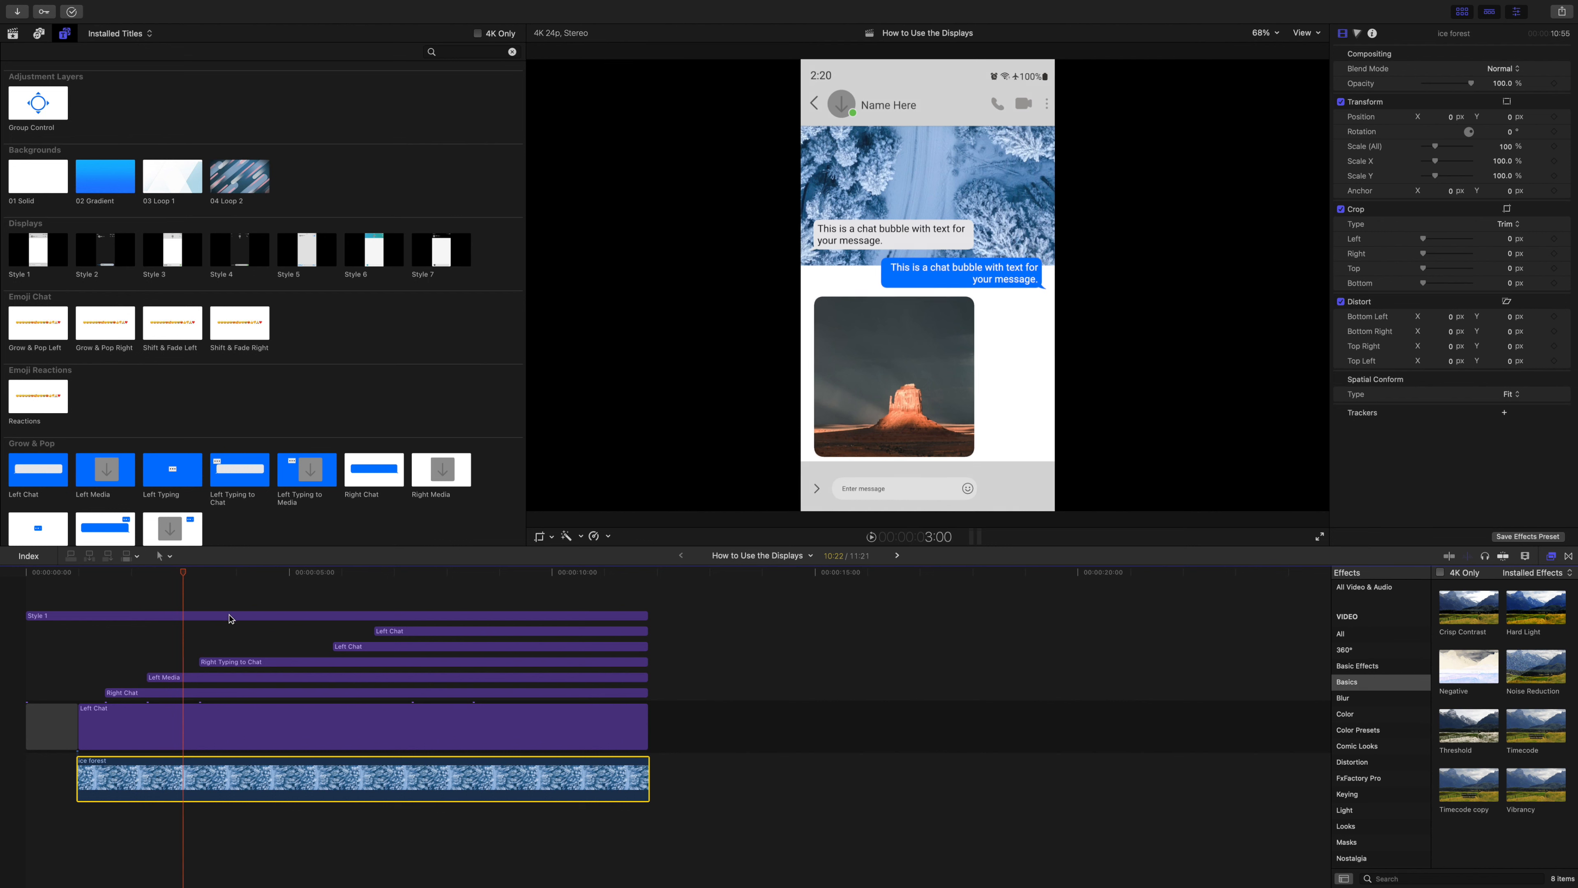
Try combining the six chat titles, without the Style 1 display, into a compound clip, check it over the ice forest clip, and undo it.
drag(86, 631, 417, 729)
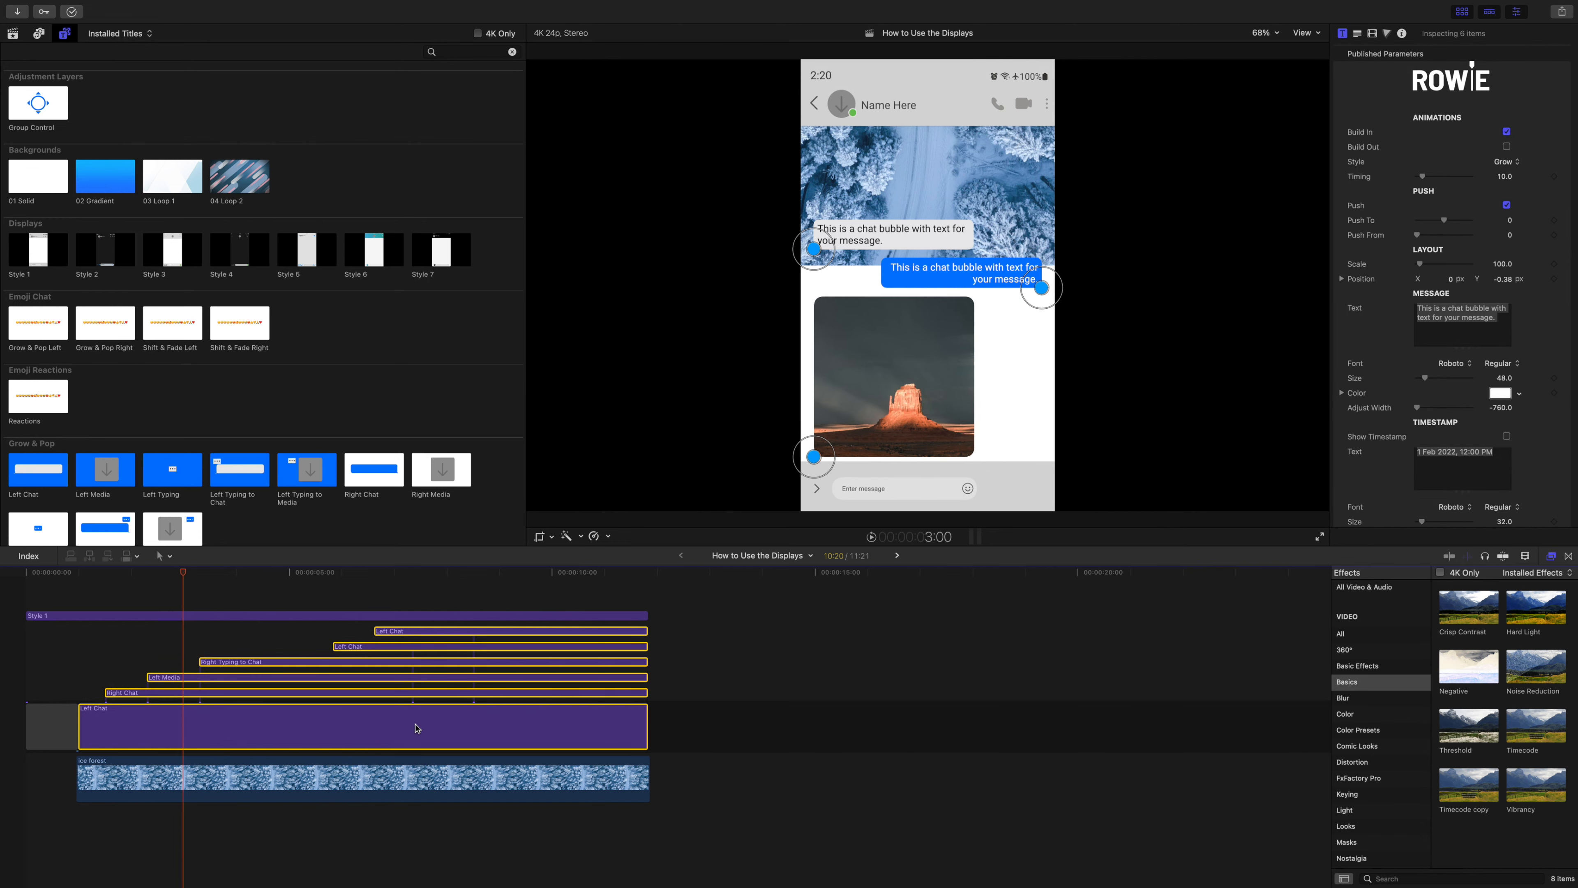
key(alt+g)
key(Return)
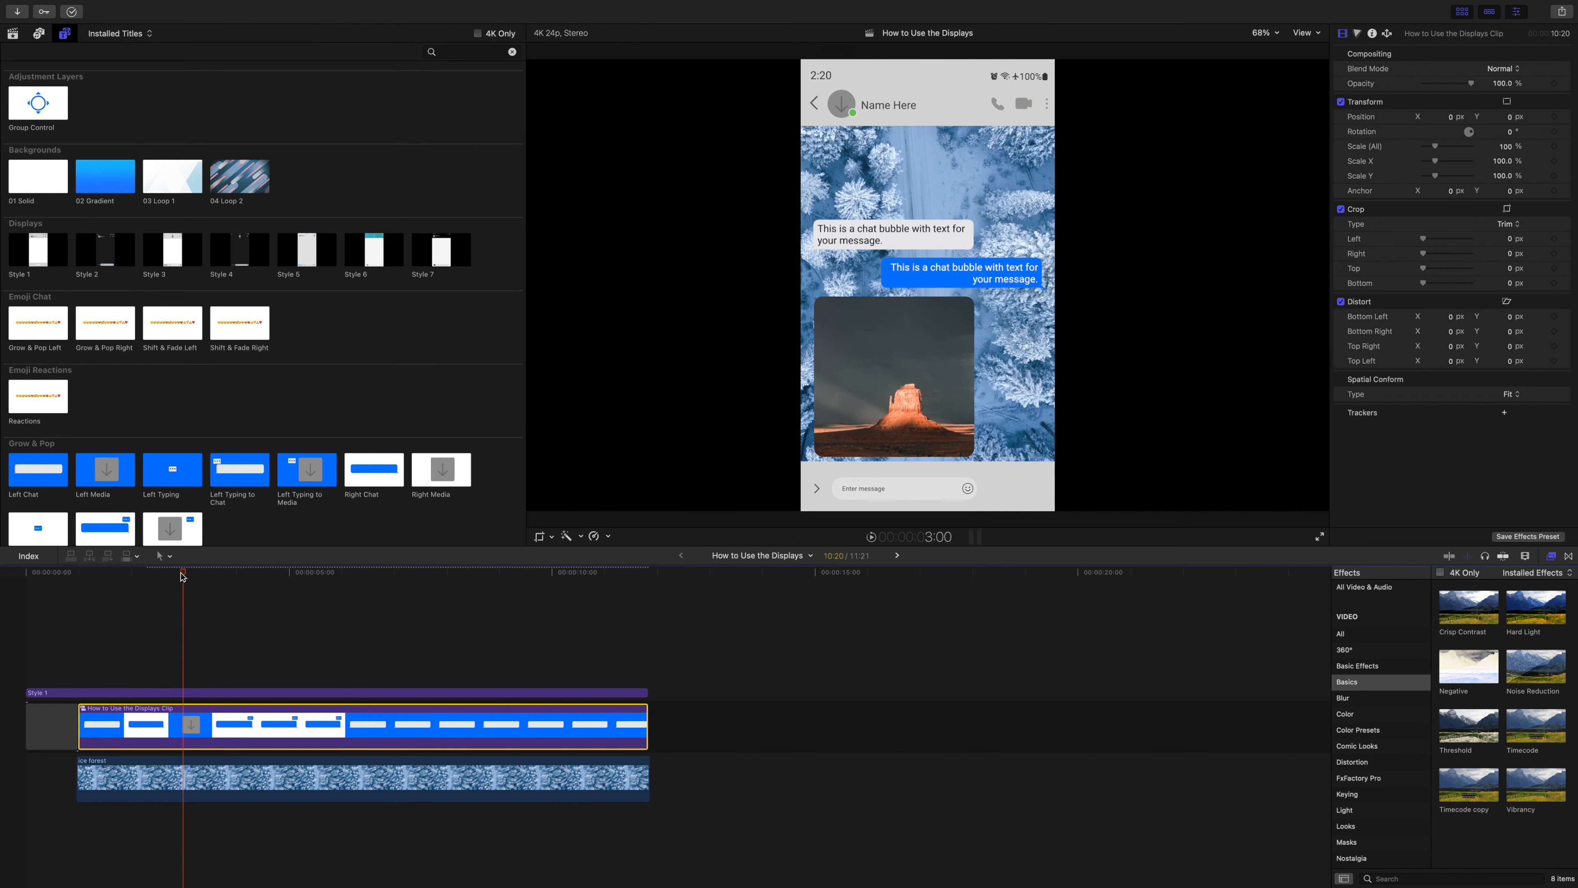
drag(183, 575, 234, 602)
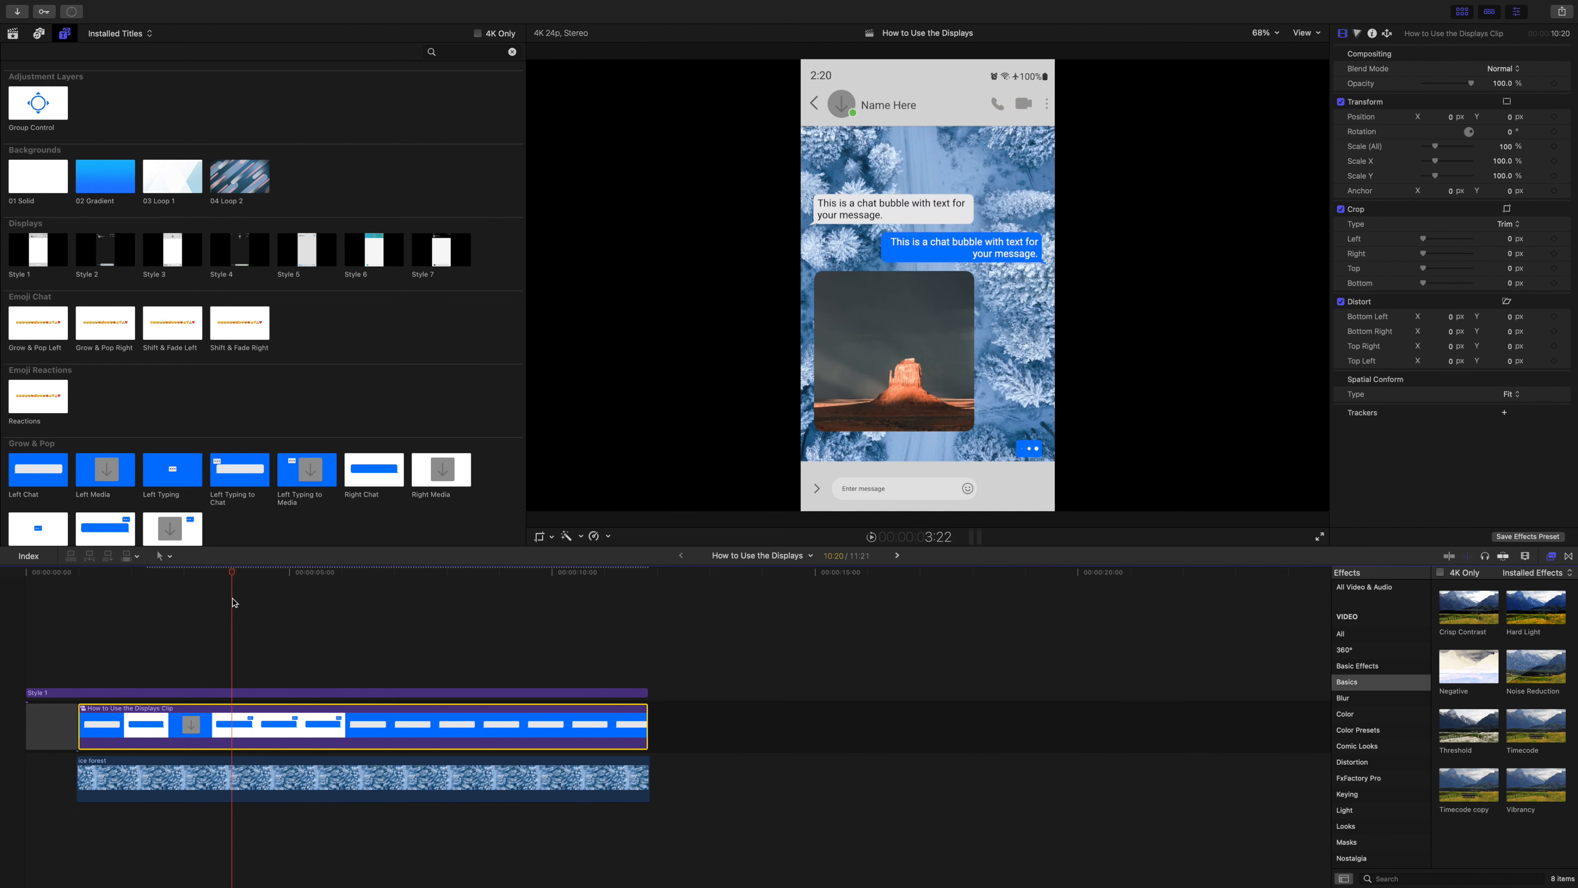
key(super+z)
key(super+z)
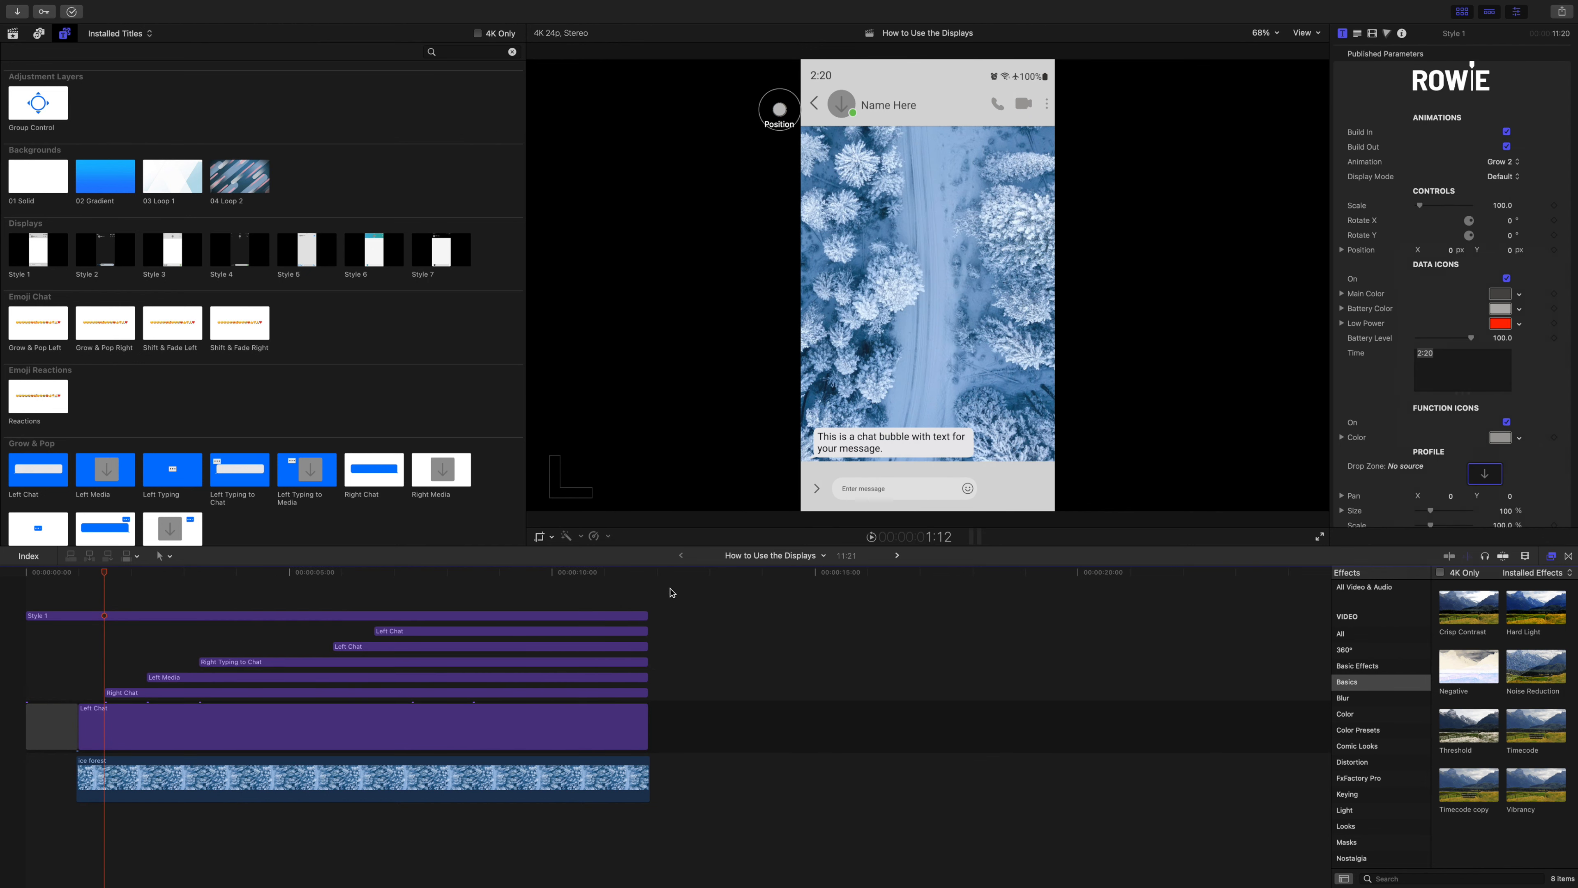
Combine the Style 1 display and all six chat titles into one compound clip, keeping the suggested name and event.
drag(671, 593, 404, 729)
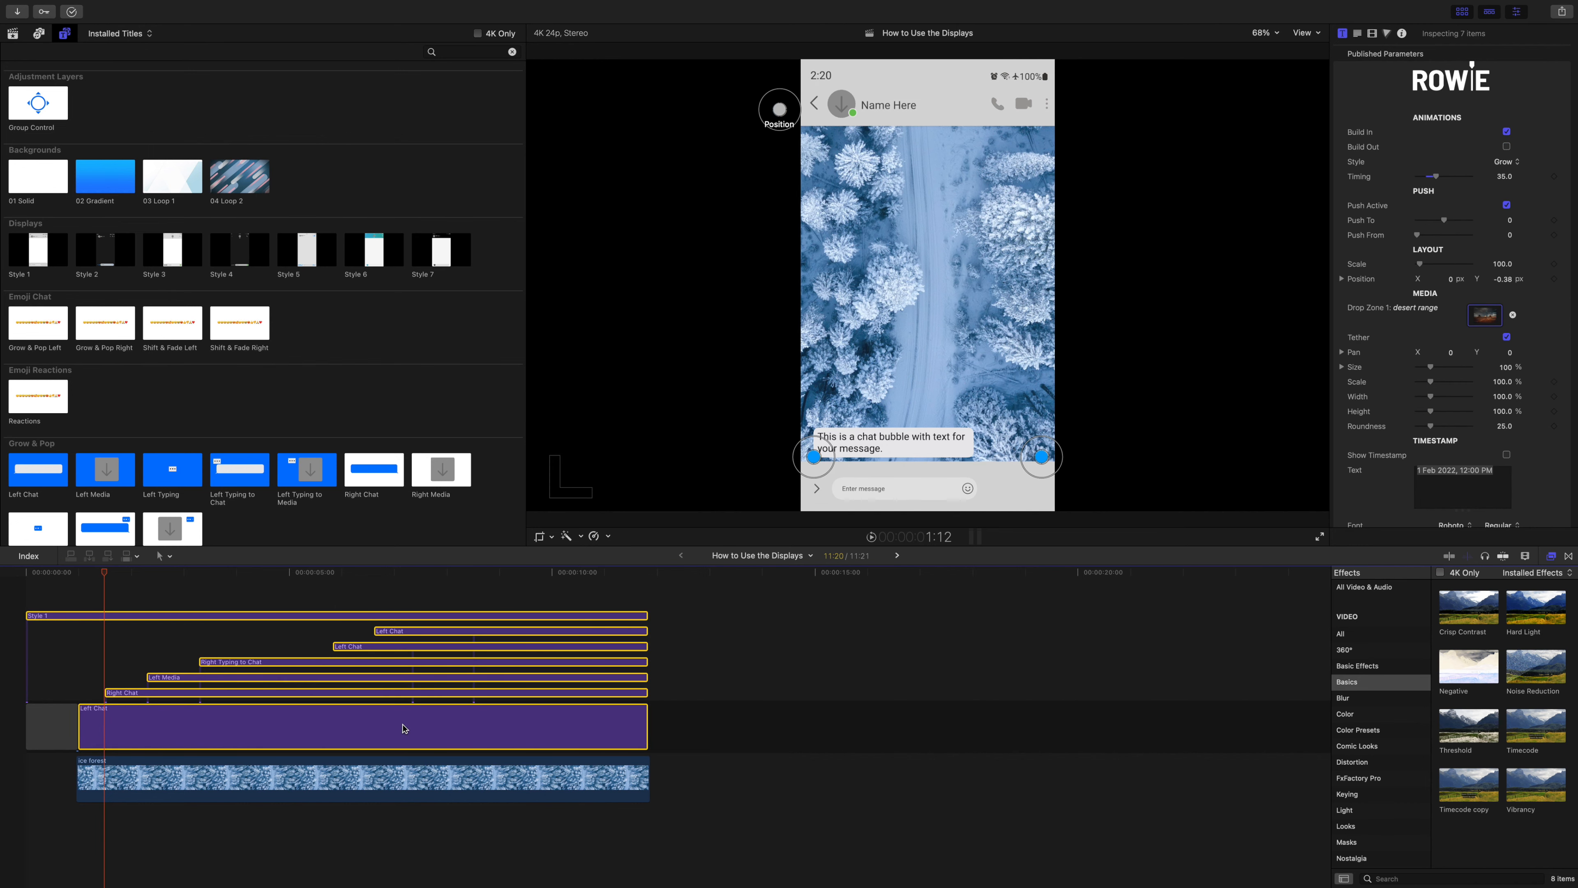
key(alt+g)
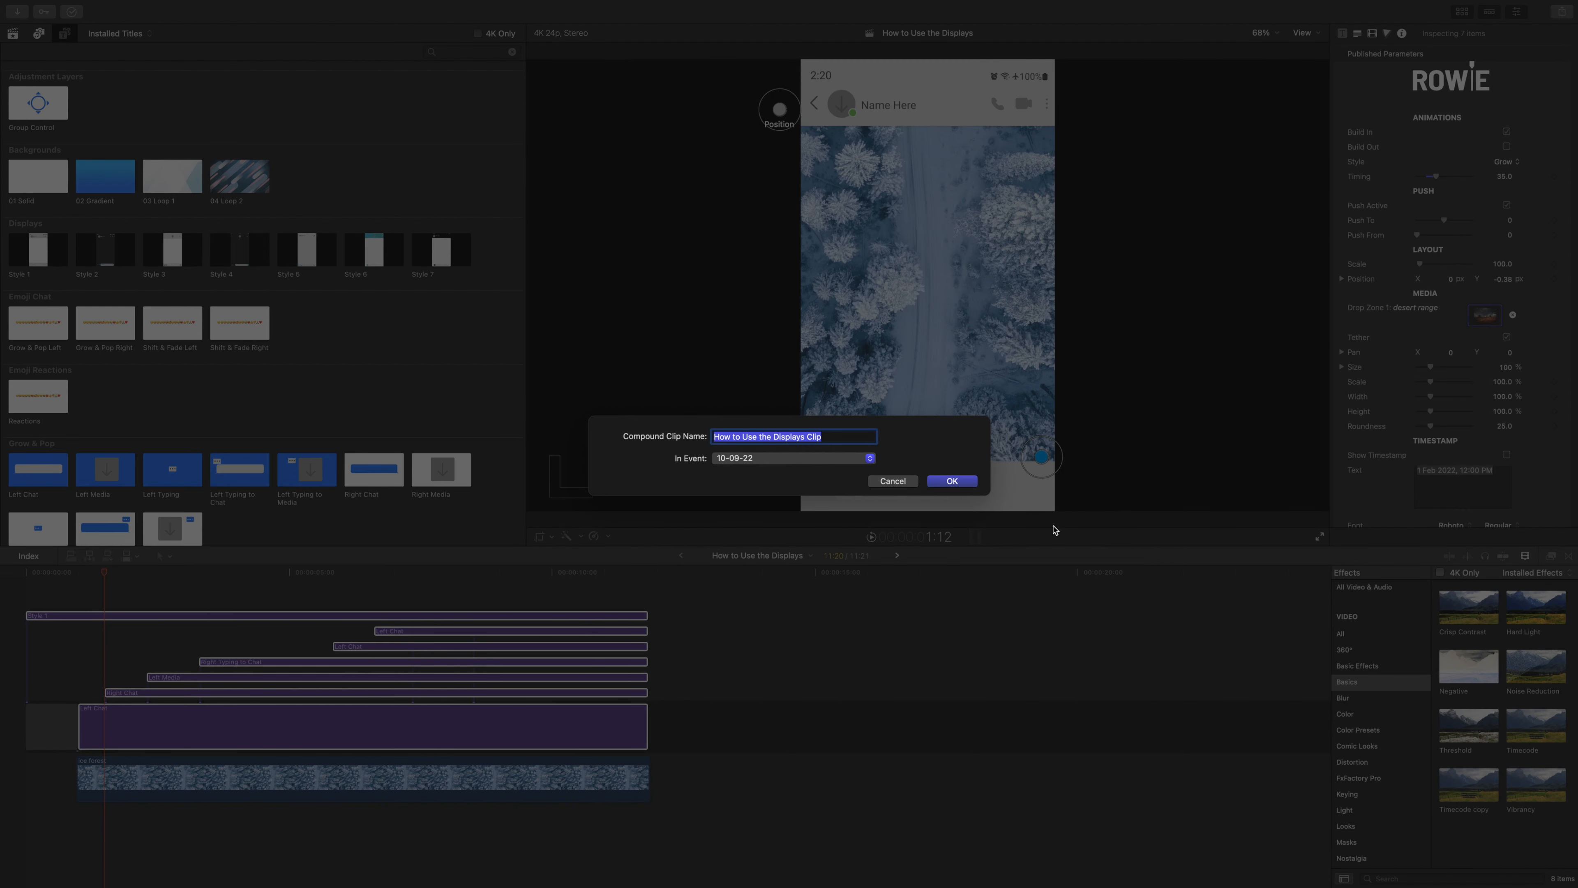
click(957, 484)
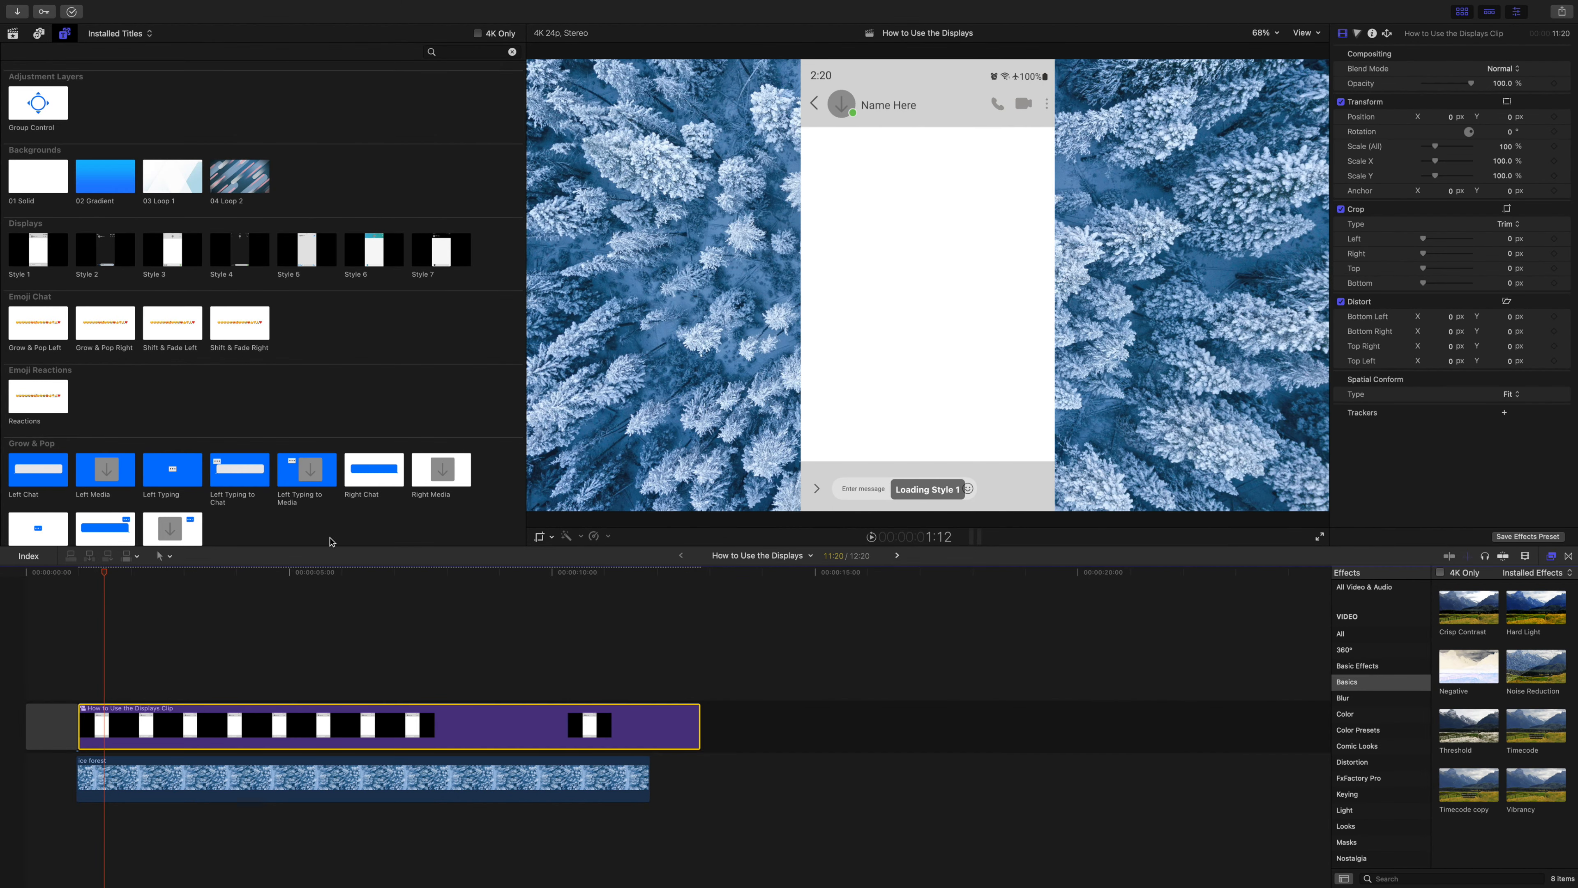